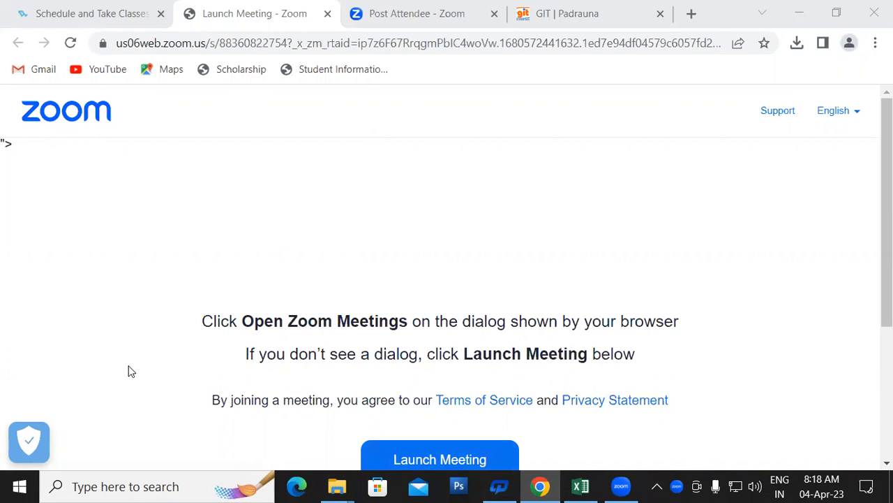
Minimize the Chrome window showing Zoom's launch-meeting page so the desktop is visible.
mouse_move(351, 487)
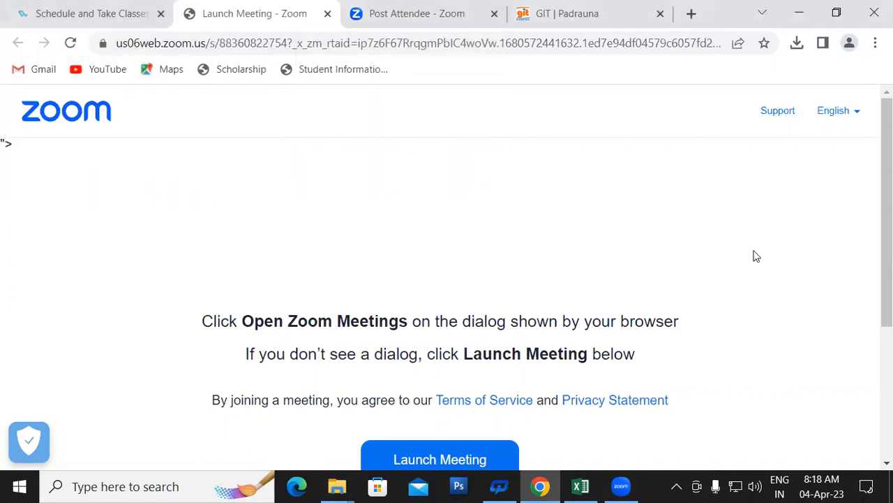
key(super+d)
Refresh the desktop five times from its right-click menu.
right_click(598, 141)
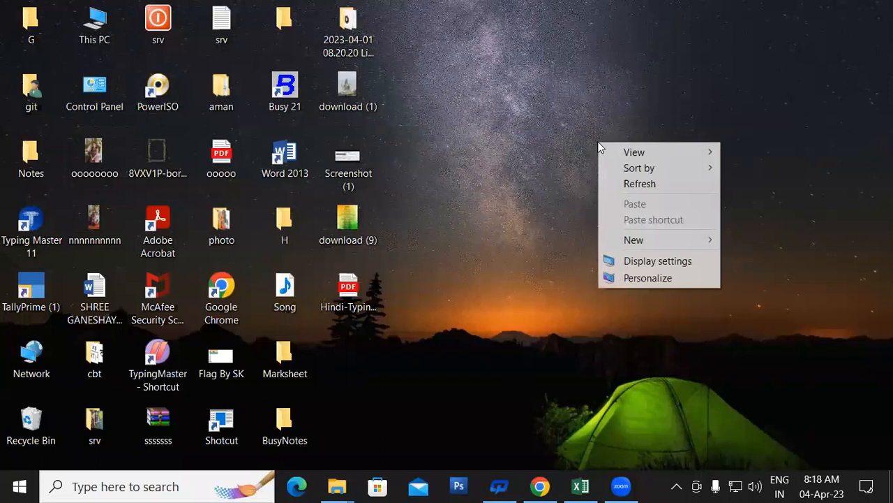
right_click(635, 189)
click(656, 234)
right_click(601, 166)
click(630, 208)
right_click(591, 153)
click(618, 200)
right_click(595, 145)
click(615, 187)
right_click(616, 188)
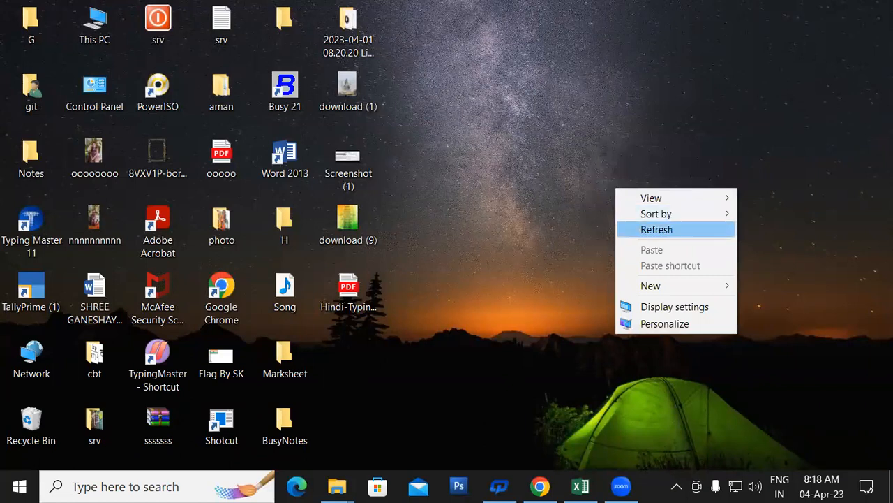
click(638, 230)
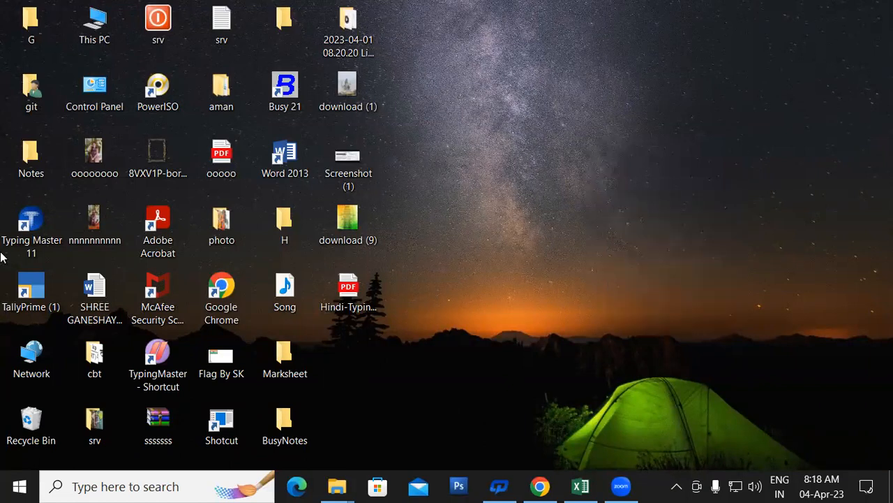
Glance at the Start menu, refresh the desktop three more times, then lock the computer.
click(14, 486)
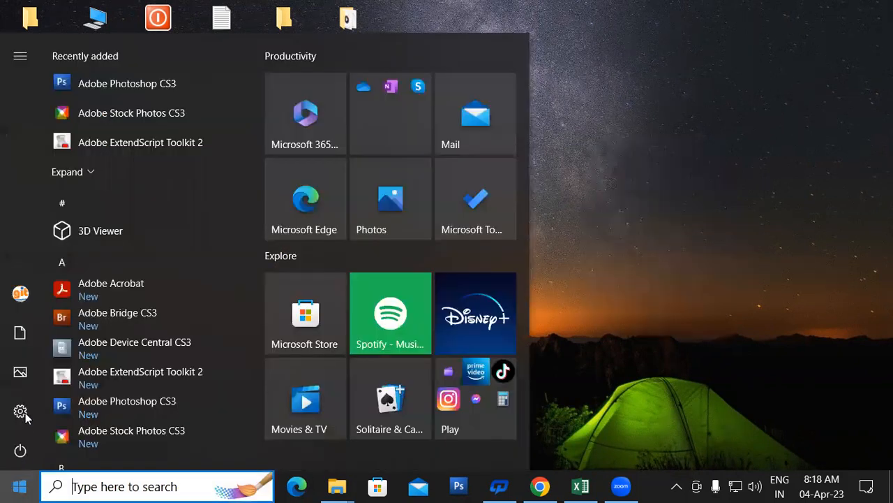
mouse_move(20, 300)
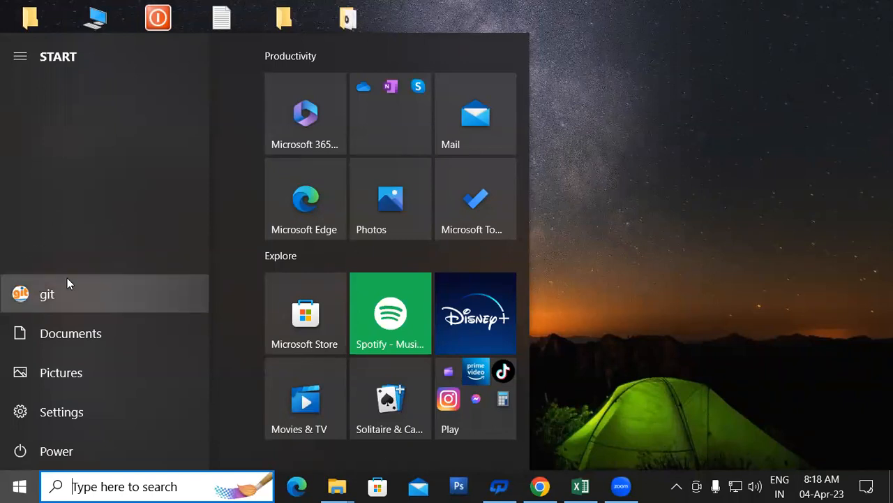
right_click(634, 183)
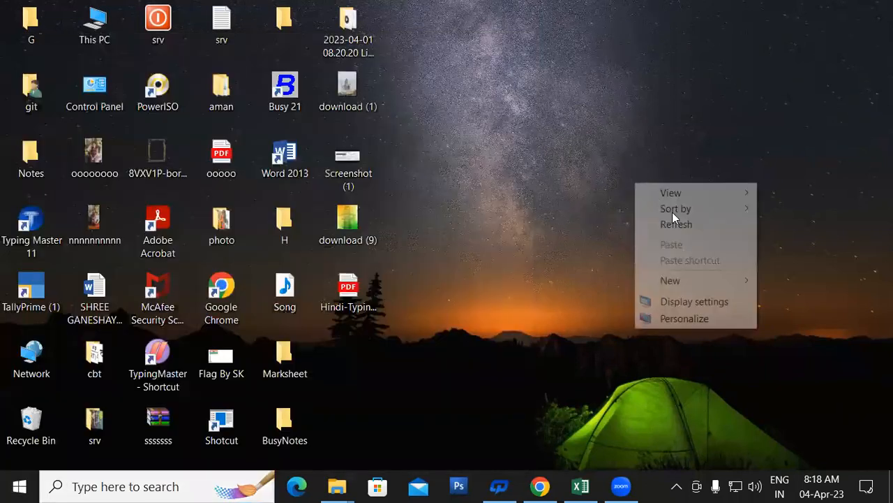
click(677, 225)
right_click(593, 137)
click(622, 180)
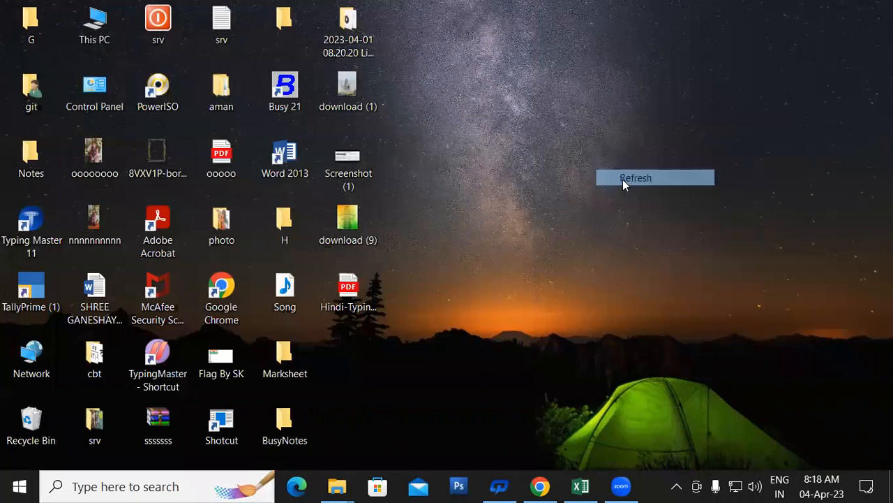
right_click(623, 180)
click(647, 223)
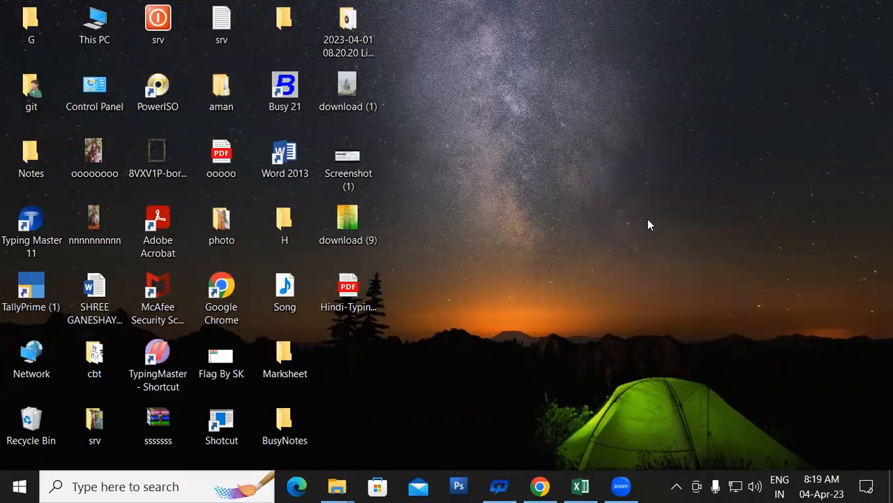
key(super+l)
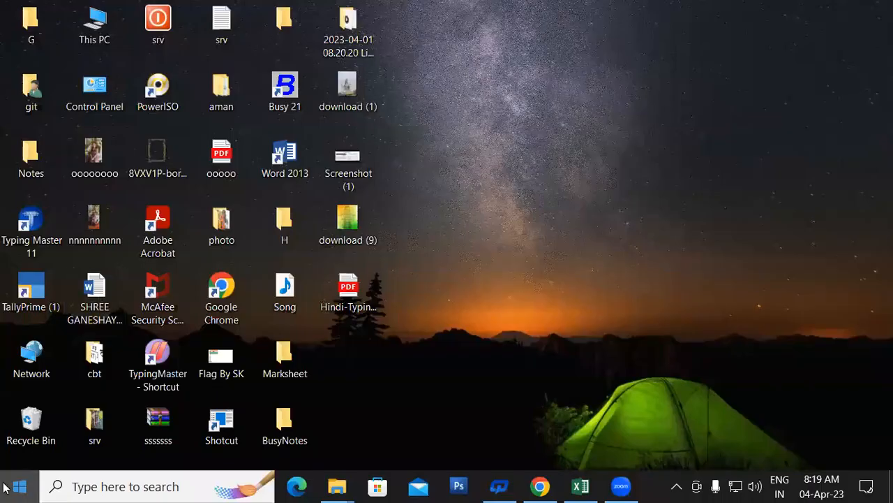
From the Start menu, view the git account's options, including the other user account listed.
click(6, 486)
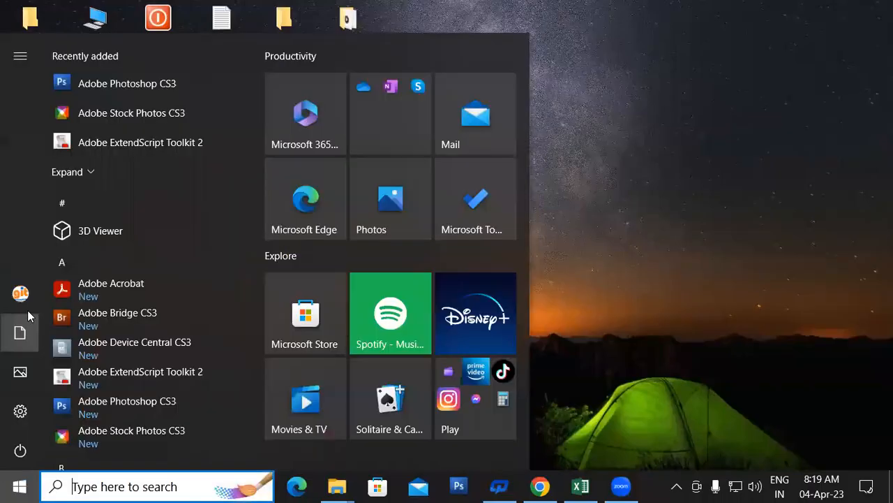
mouse_move(22, 308)
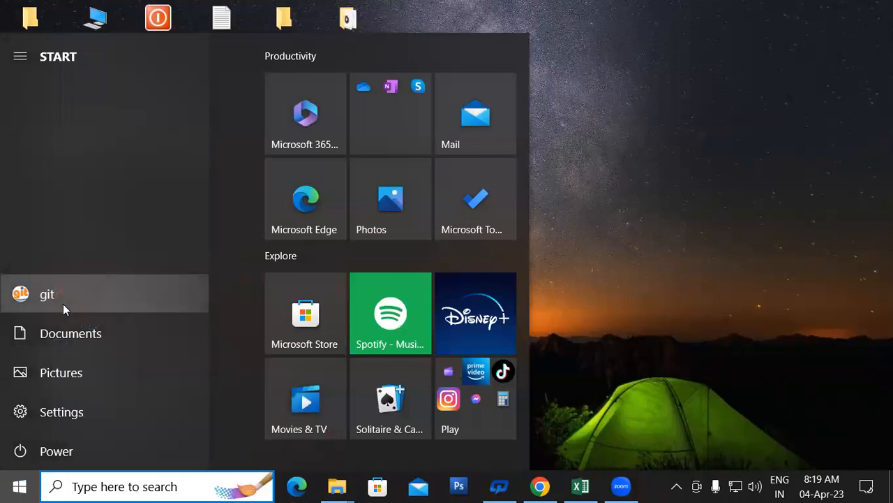
click(82, 301)
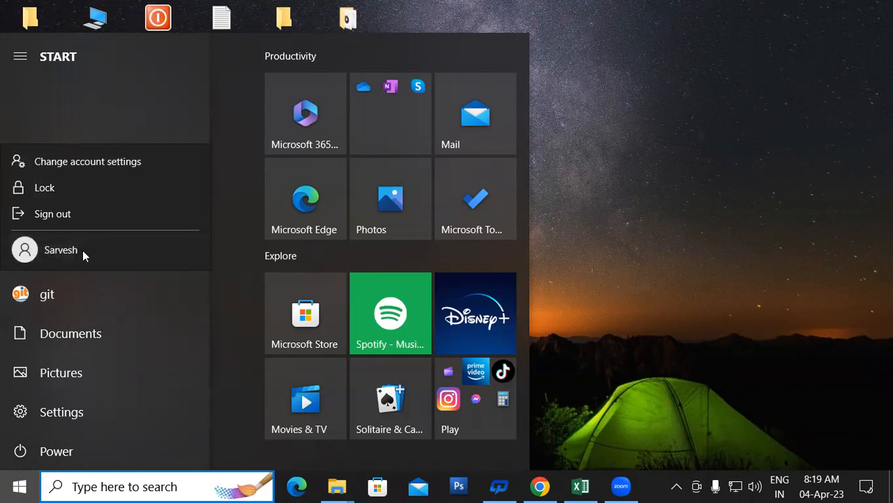
click(664, 217)
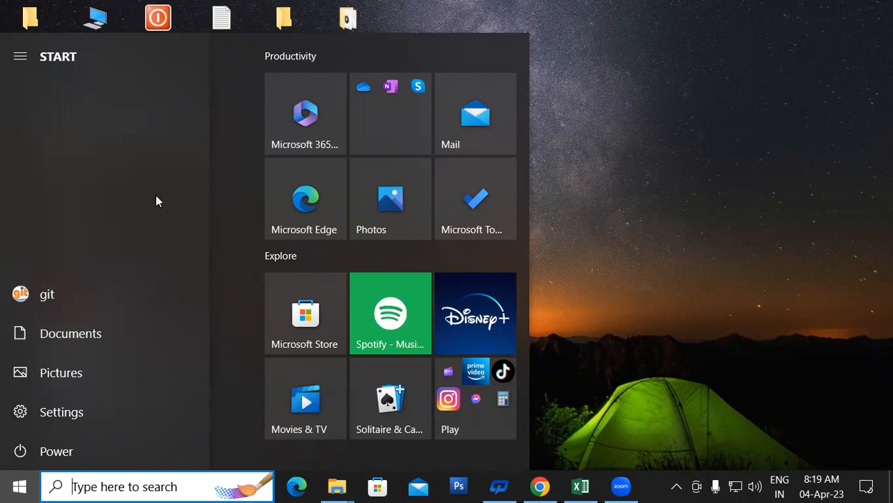
click(75, 296)
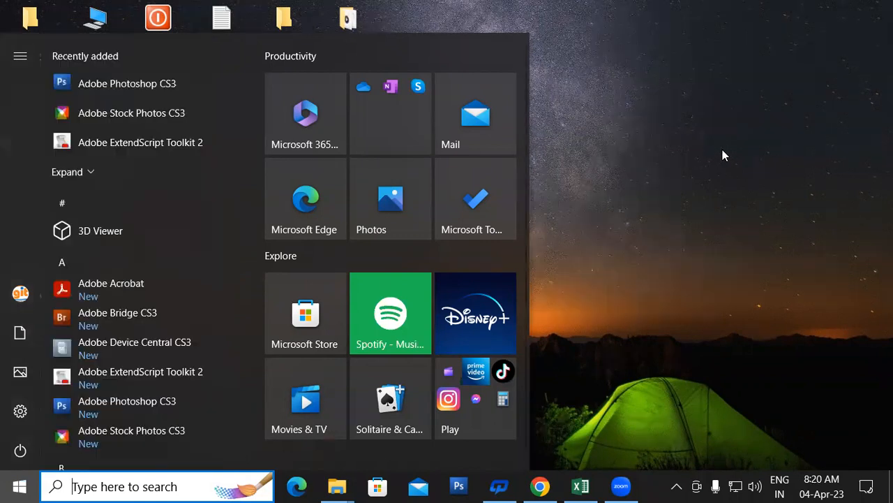
Dismiss the Start menu and refresh the desktop repeatedly from its context menu.
right_click(723, 150)
right_click(771, 188)
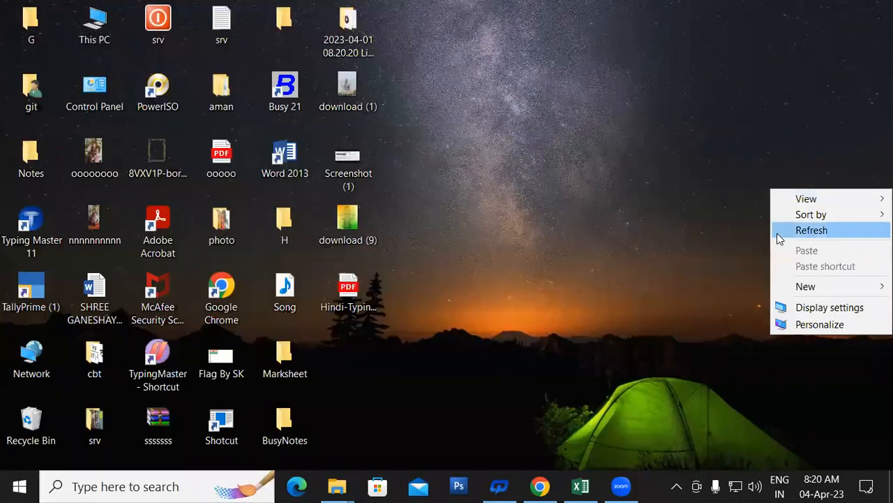
right_click(652, 144)
click(678, 186)
right_click(691, 187)
click(712, 228)
right_click(670, 185)
click(694, 217)
right_click(693, 205)
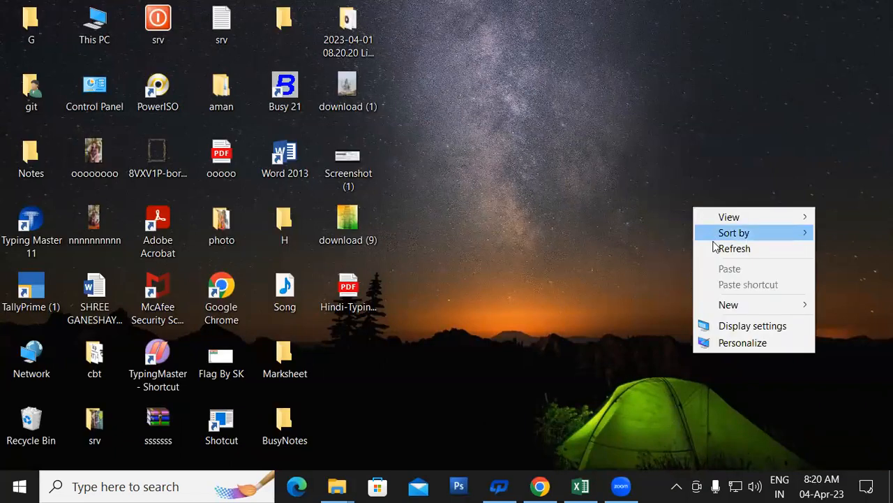
right_click(684, 171)
right_click(708, 213)
click(723, 254)
right_click(708, 207)
click(735, 253)
right_click(735, 249)
click(752, 292)
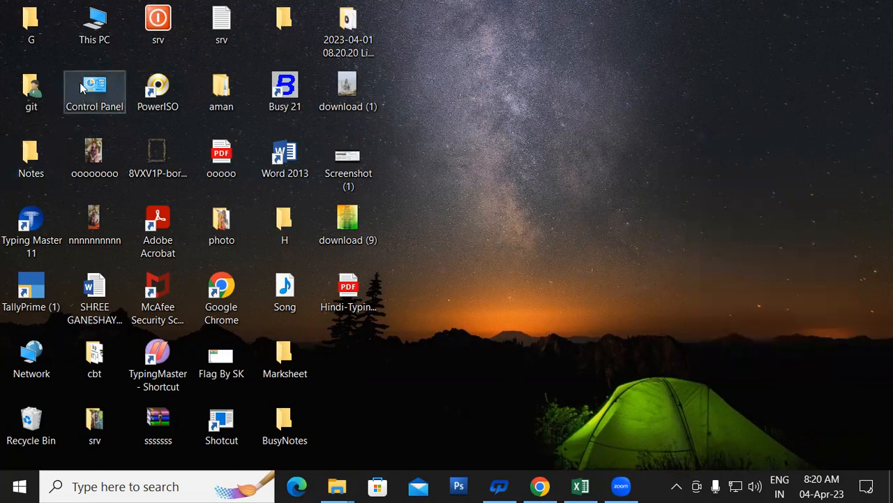
Open Control Panel, try the Large icons view, then switch back to Category view.
double_click(89, 88)
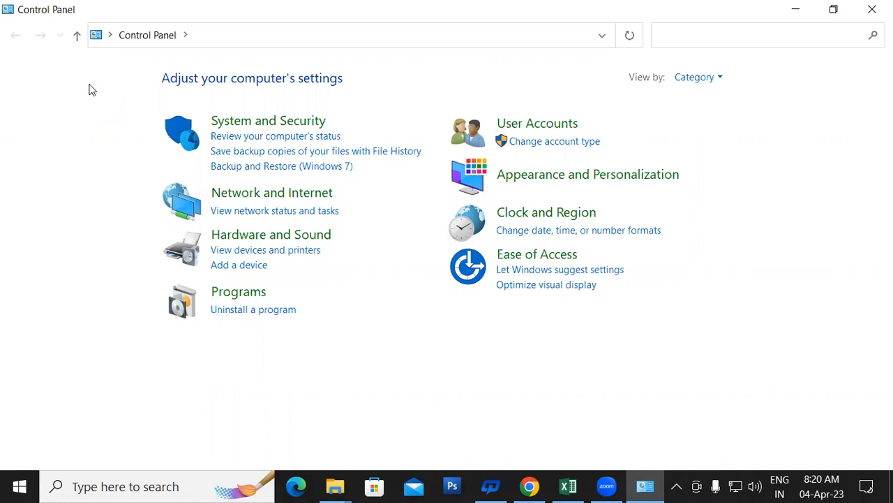
click(638, 85)
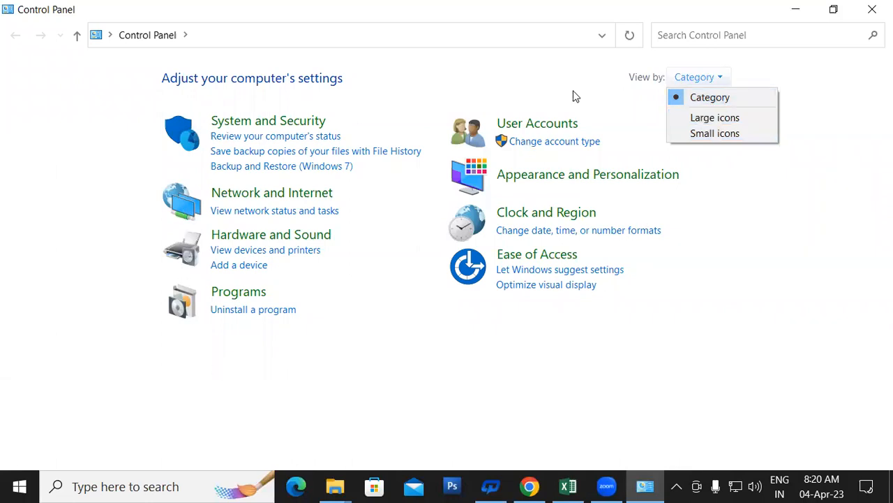
click(718, 119)
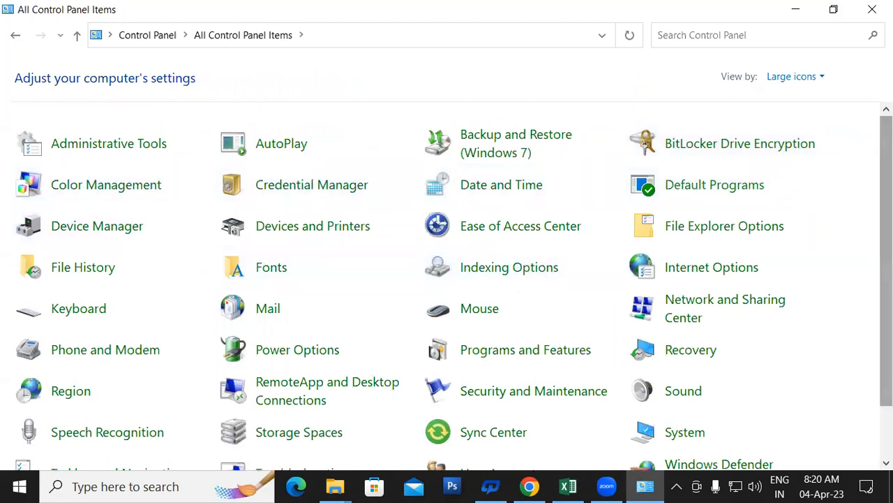
scroll(447, 286, down, 2)
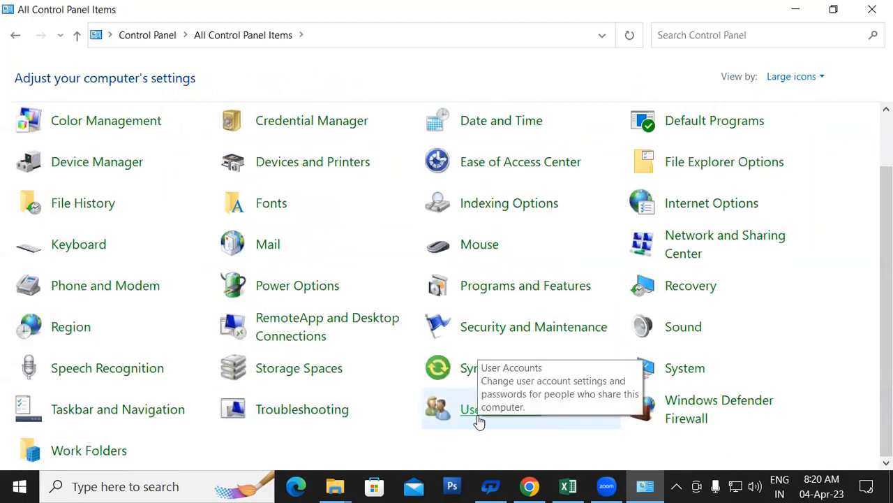
click(789, 79)
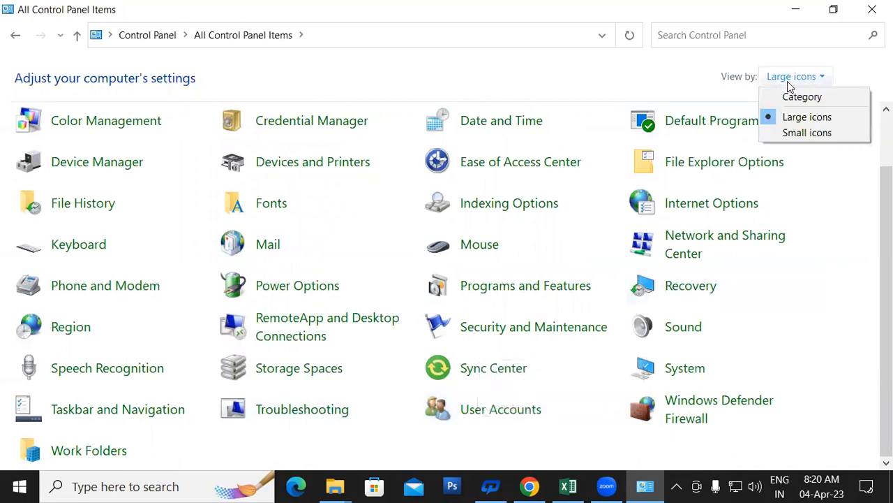
click(788, 97)
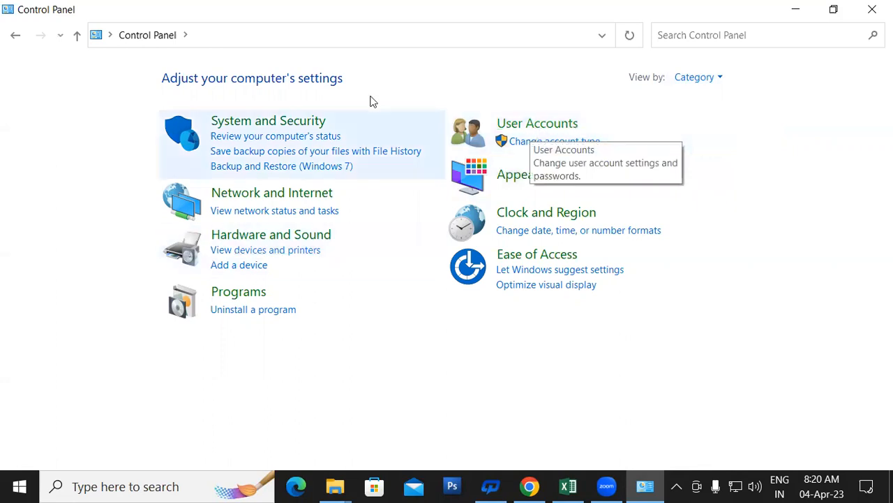
Open User Accounts, then the git administrator account's own User Accounts page.
click(535, 126)
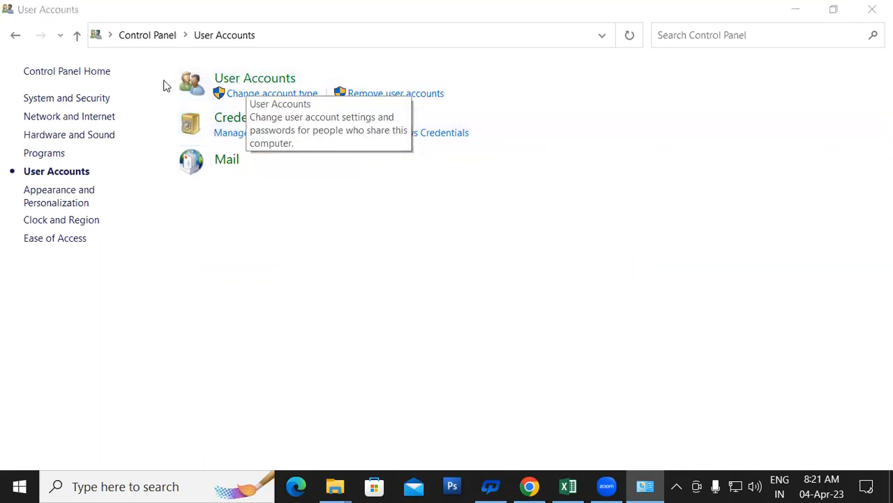
click(259, 80)
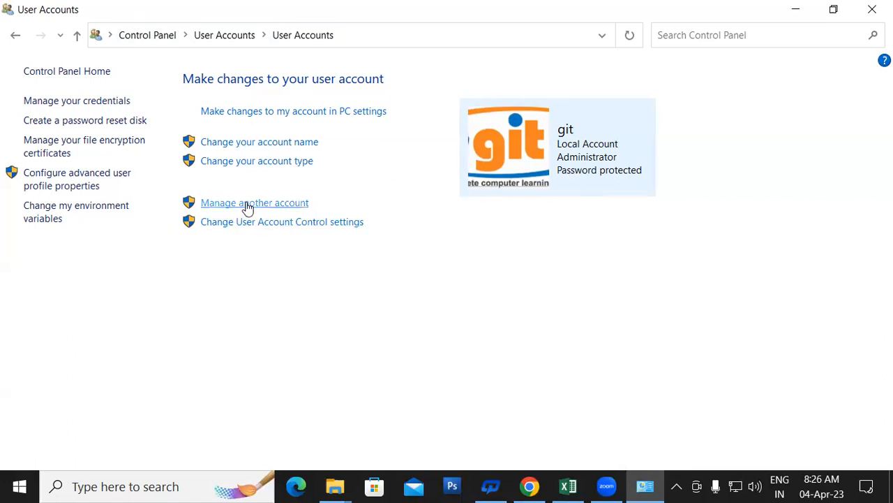
Open Manage another account to see all accounts on this PC.
click(270, 202)
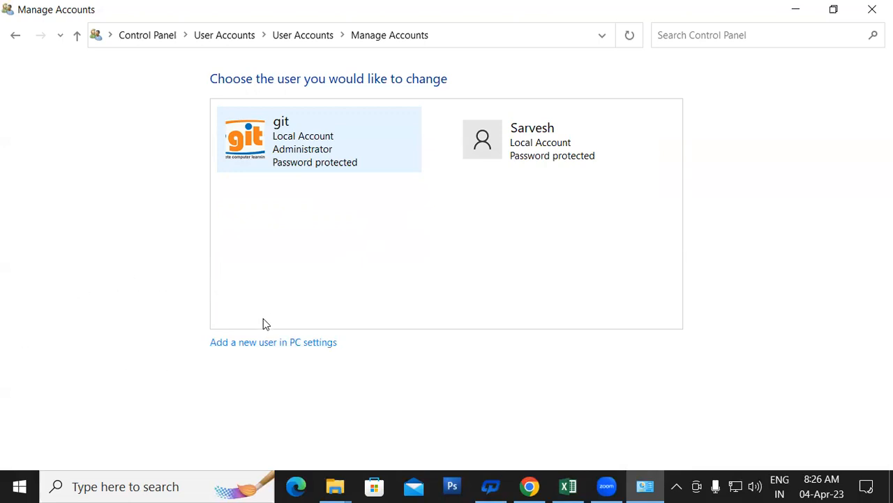
Go to Settings' Family & other users page and scroll down to Other users.
click(271, 342)
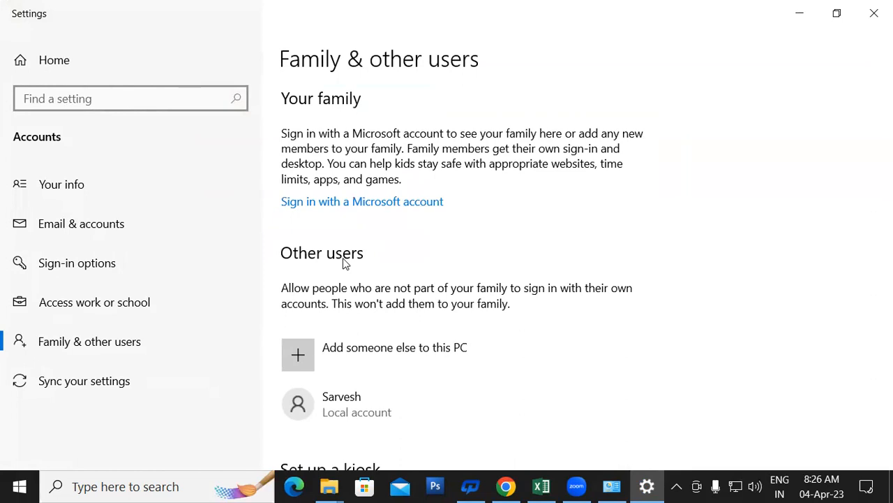
click(144, 343)
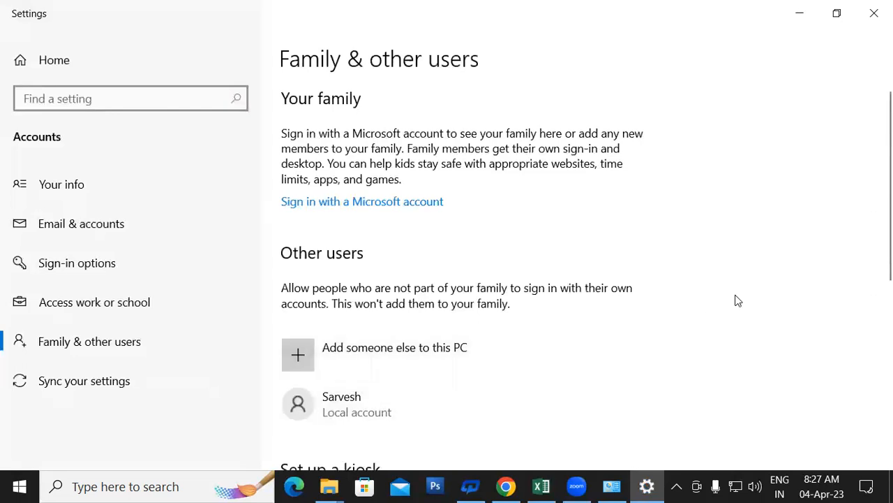
scroll(688, 363, down, 1)
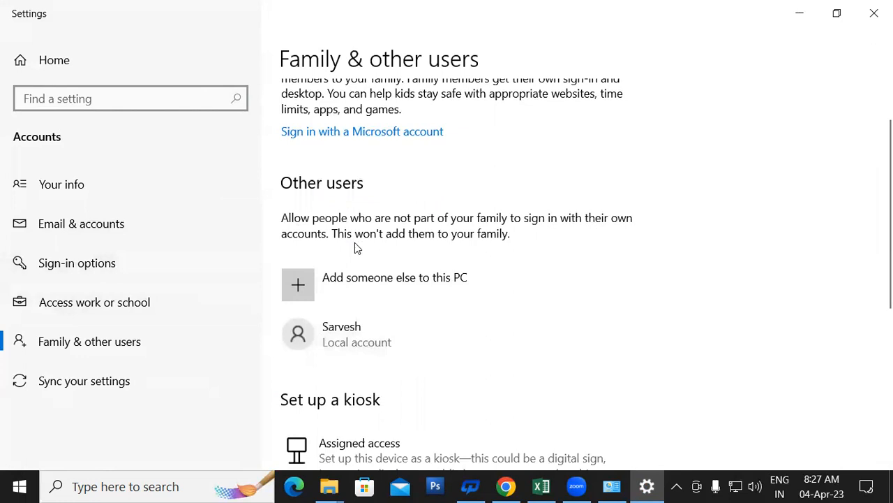
Choose Add someone else, skip the Microsoft sign-in info, and pick a user without a Microsoft account.
click(375, 282)
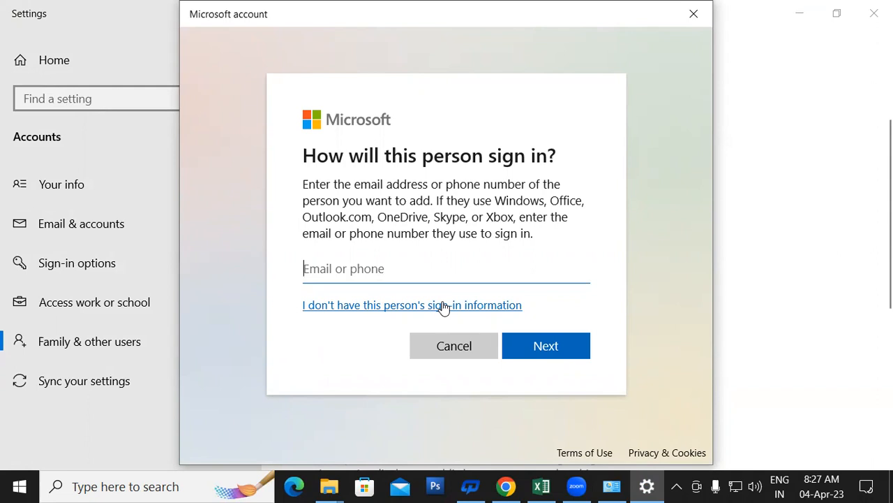
click(369, 309)
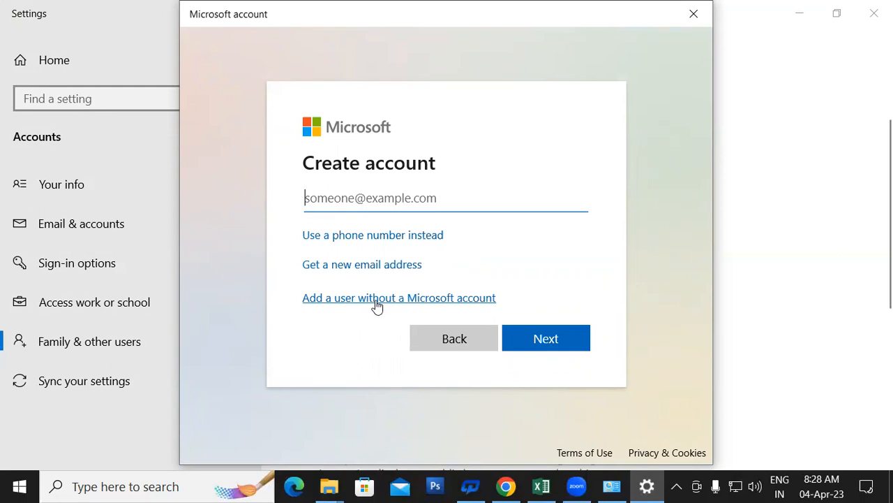
click(441, 298)
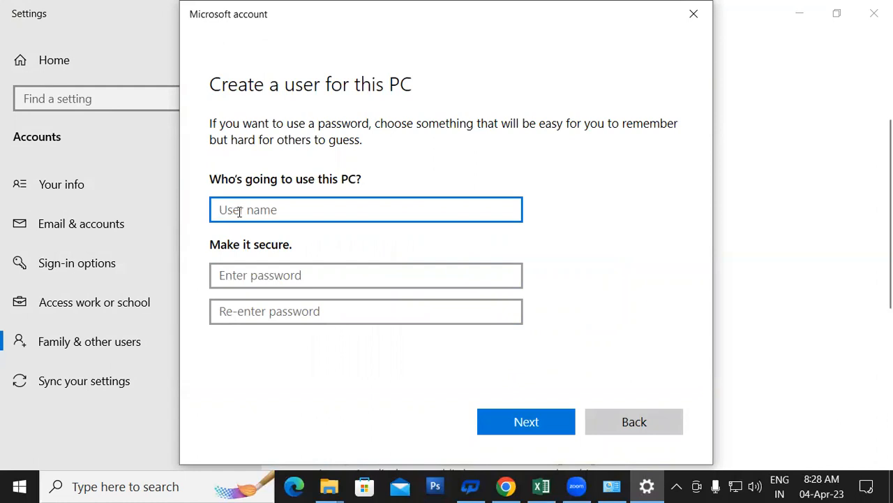
Replace the first typed name with user name SK and enter the account password twice.
text(Shambhoo)
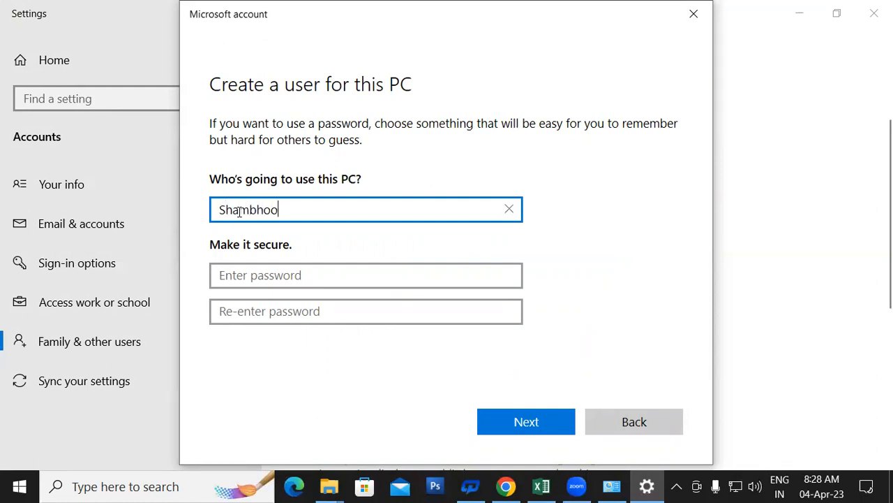
double_click(259, 210)
text(SK)
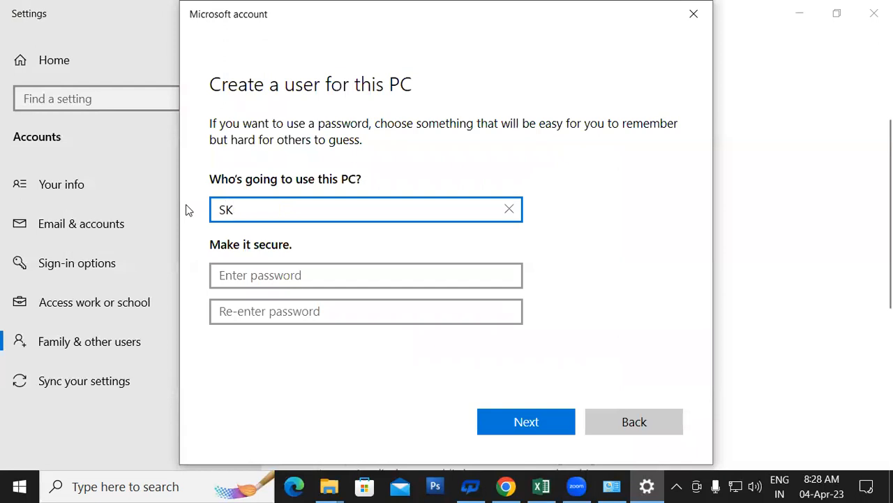
click(262, 278)
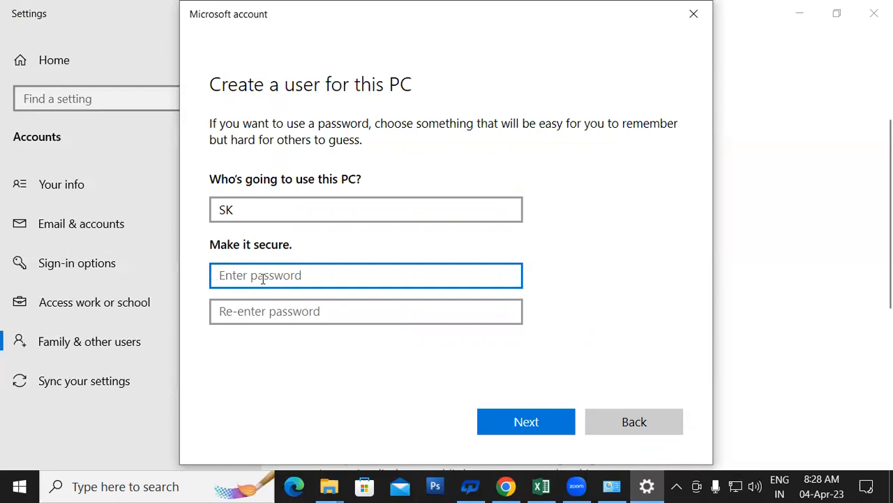
text(12)
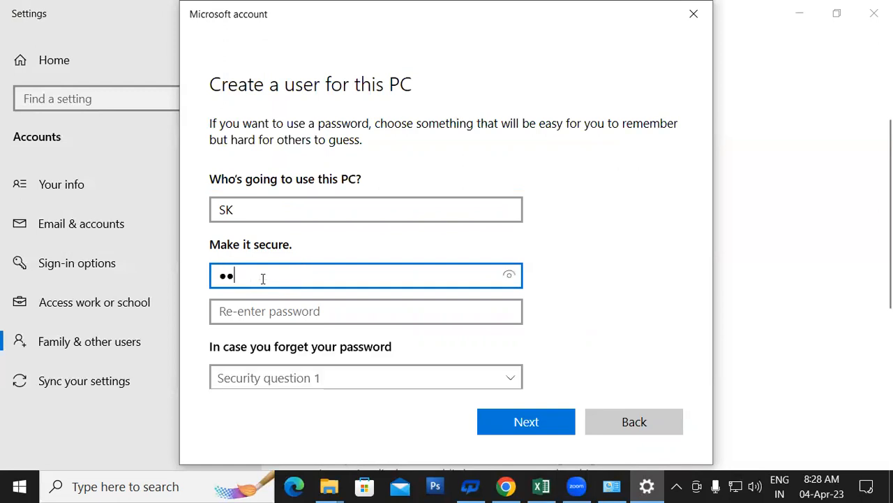
click(297, 313)
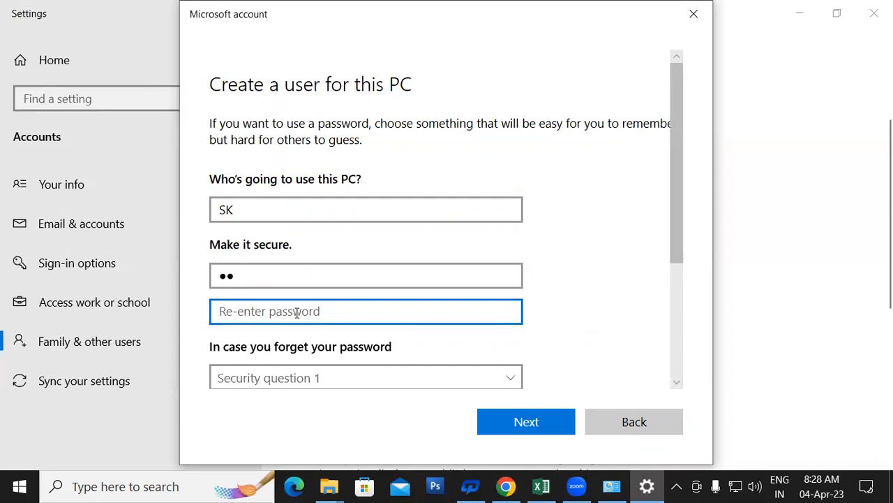
text(12)
drag(672, 165, 694, 269)
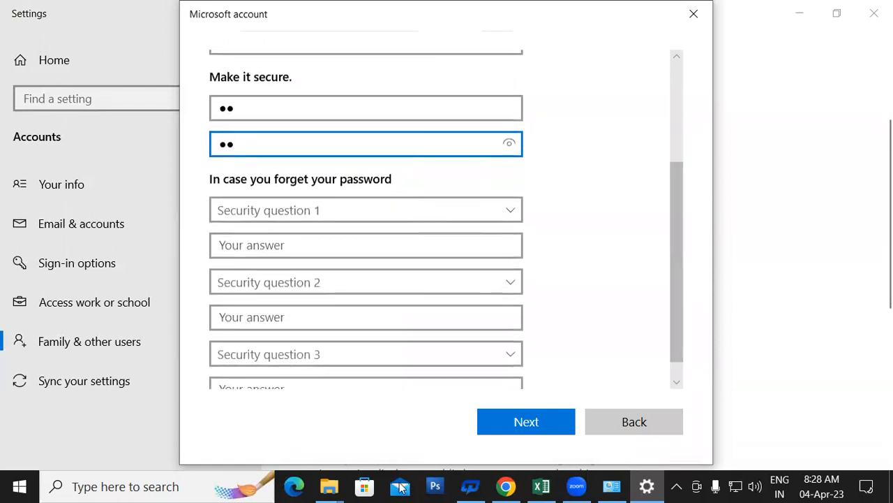
Choose the birth-city question as the first security question and type the birth-city answer.
click(413, 206)
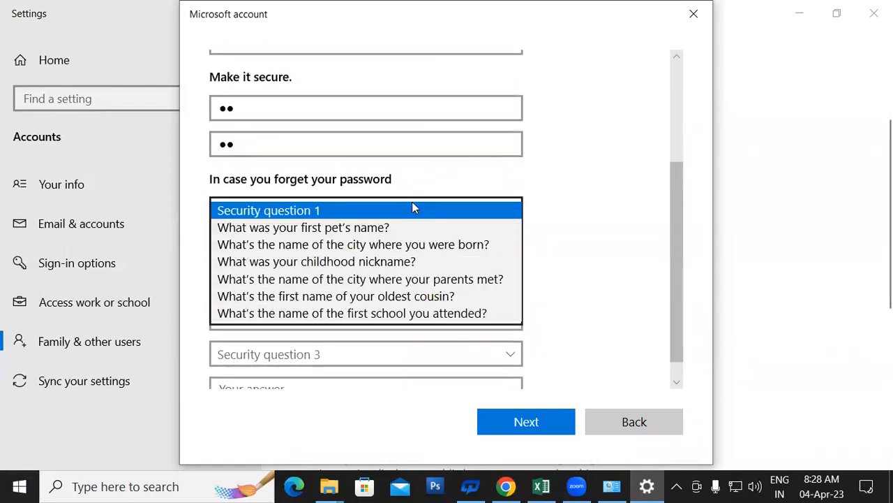
click(405, 245)
click(288, 249)
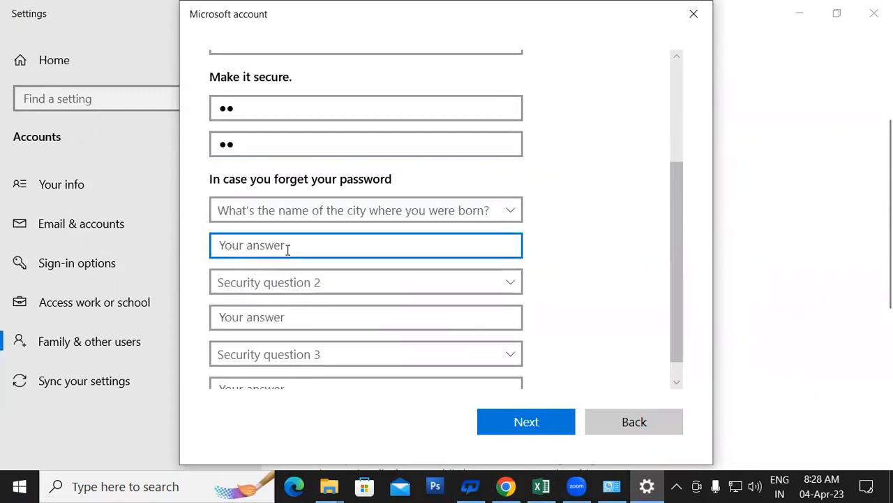
text(p)
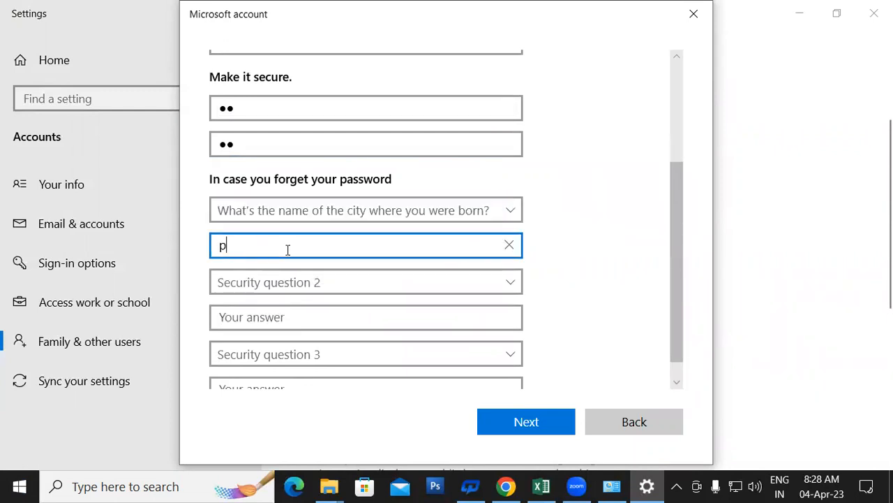
key(BackSpace)
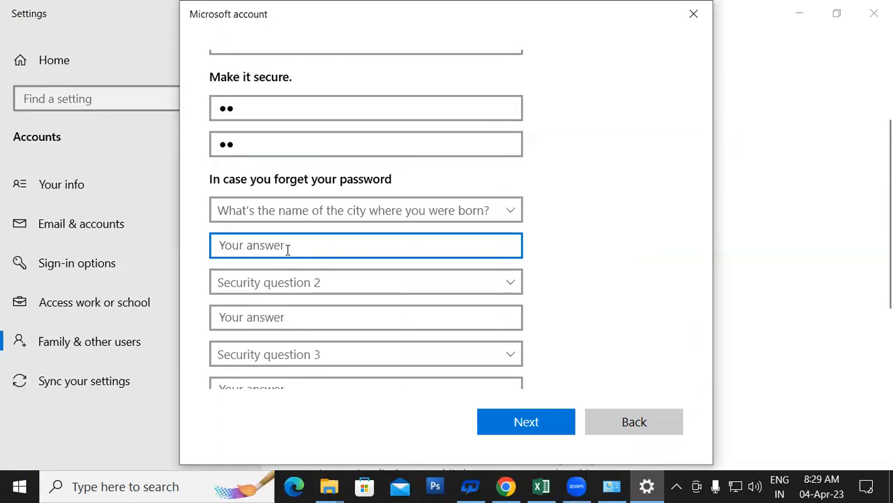
text(Padrauna)
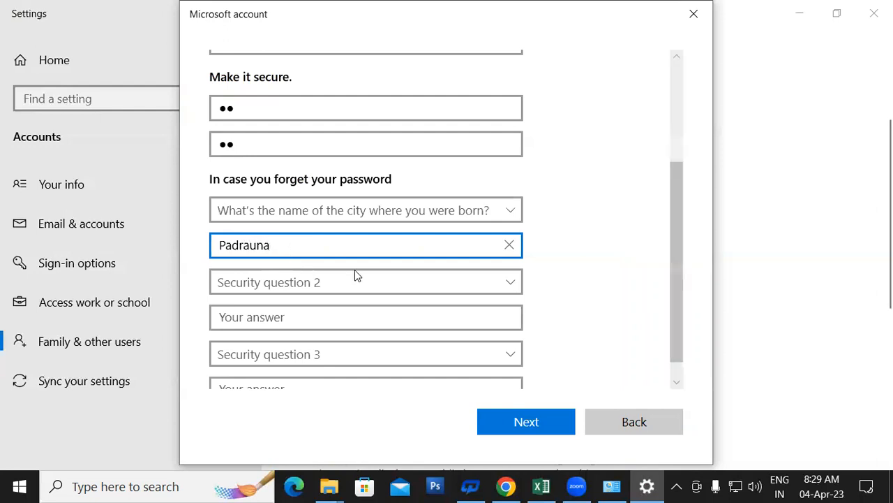
Choose the first-school question as the second security question and answer it.
click(377, 282)
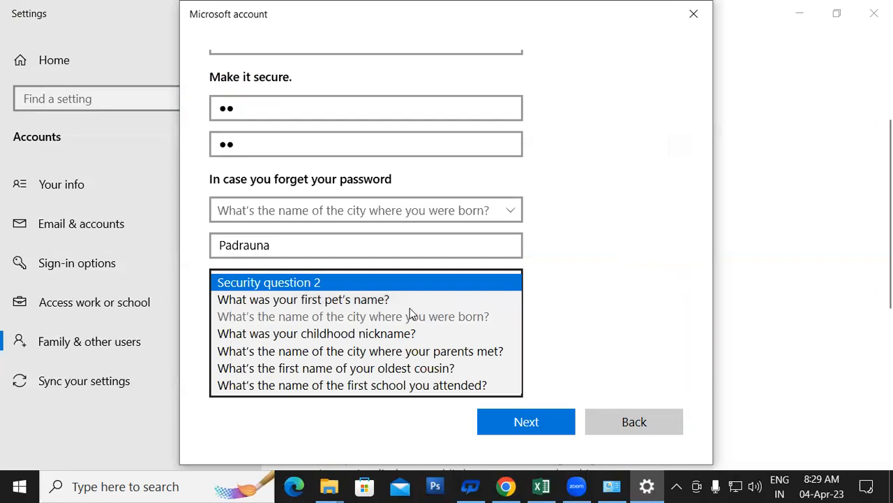
scroll(402, 377, down, 1)
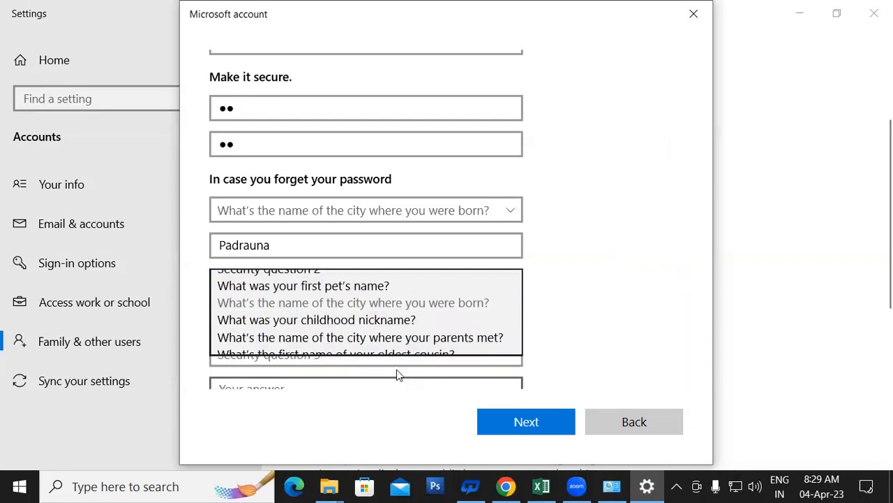
click(273, 315)
click(273, 315)
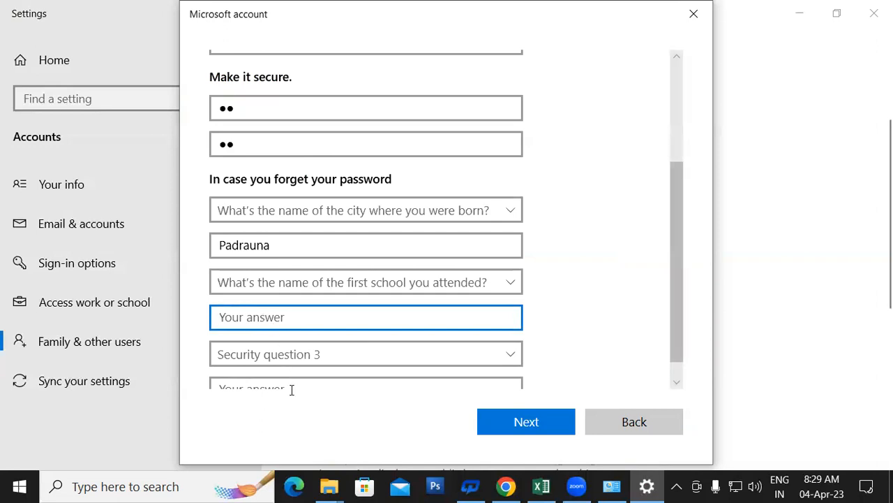
click(684, 187)
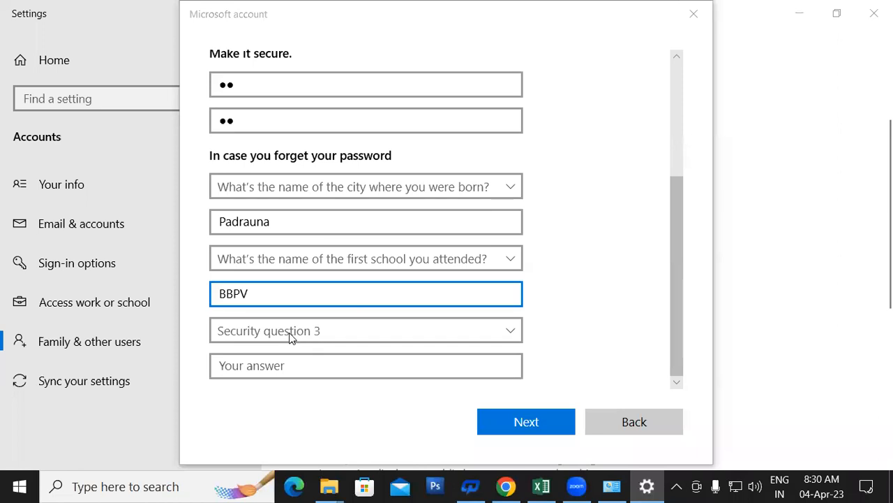
Set the first-pet question as the third security question, answer it, and submit the form.
click(290, 335)
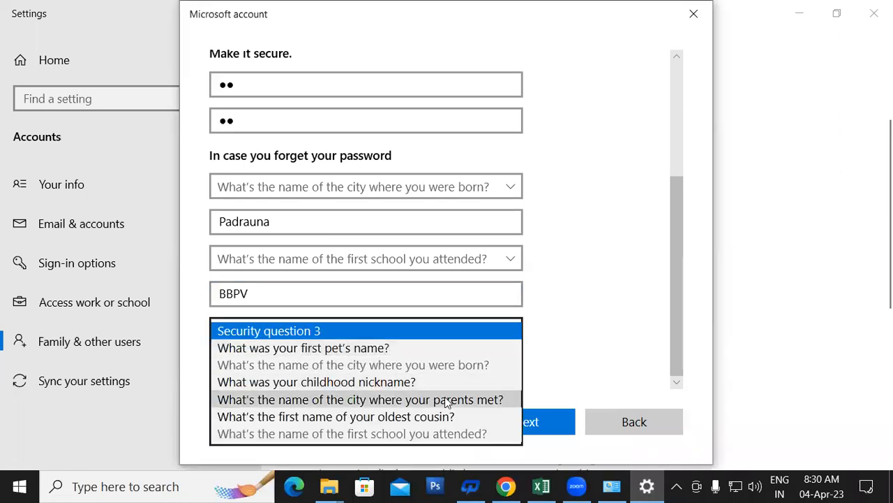
click(670, 286)
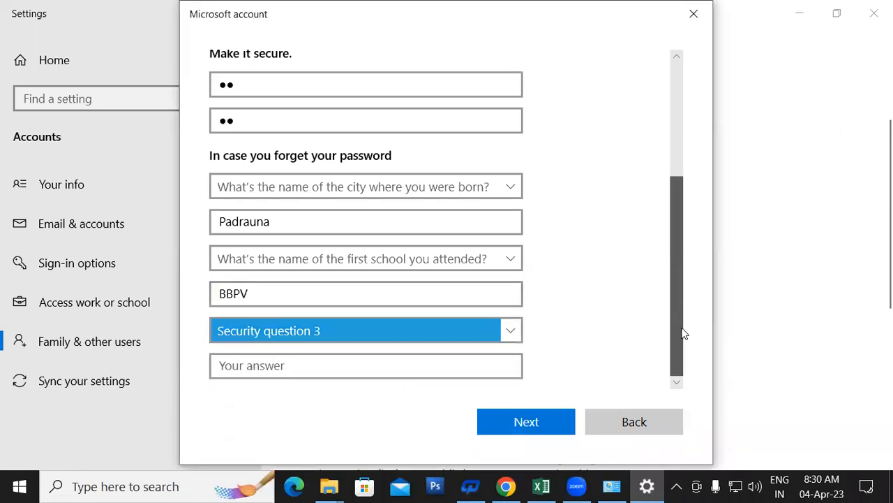
click(433, 330)
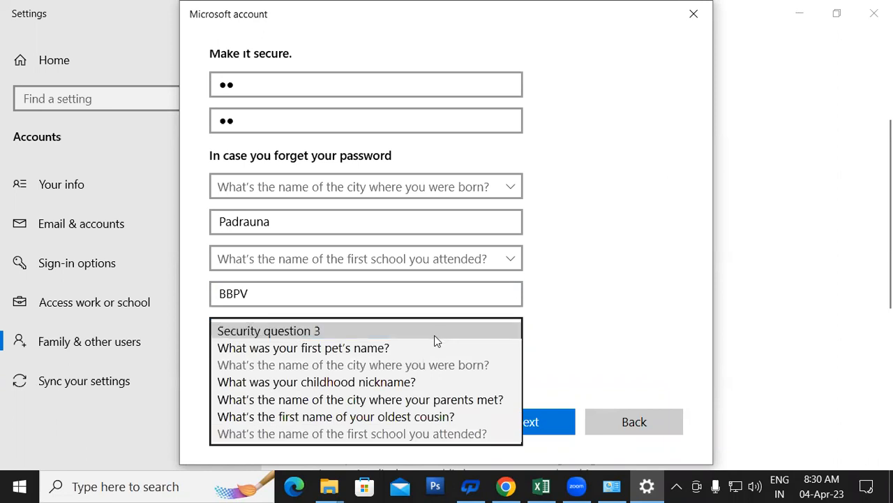
click(347, 346)
click(311, 369)
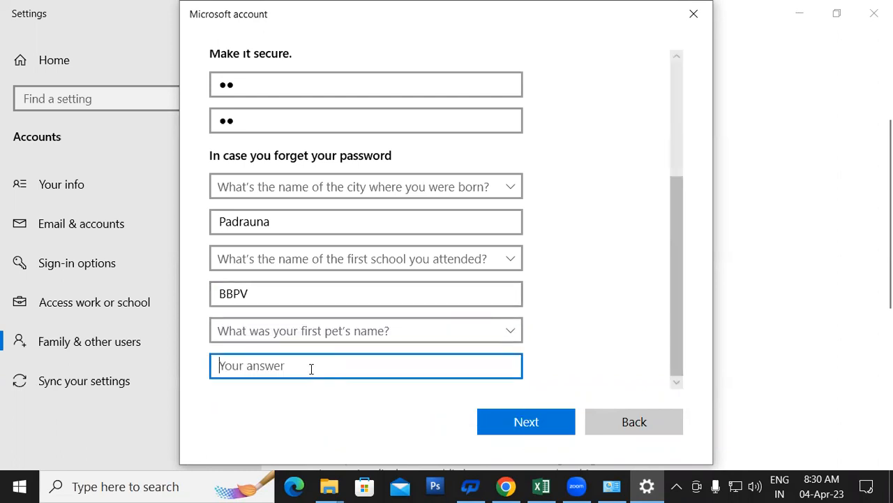
text(pp)
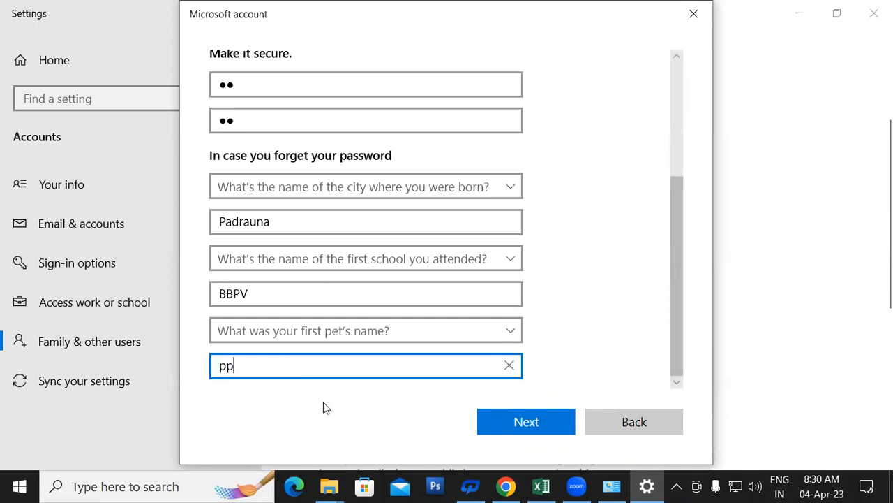
click(545, 419)
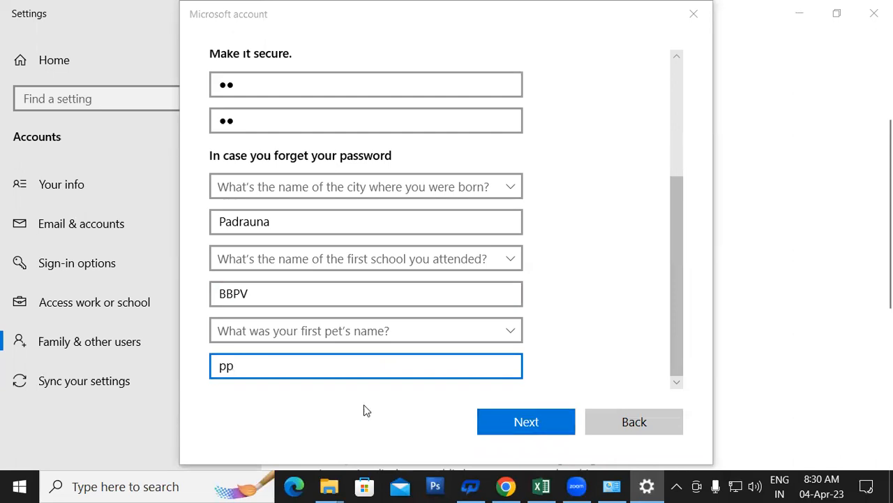
click(522, 422)
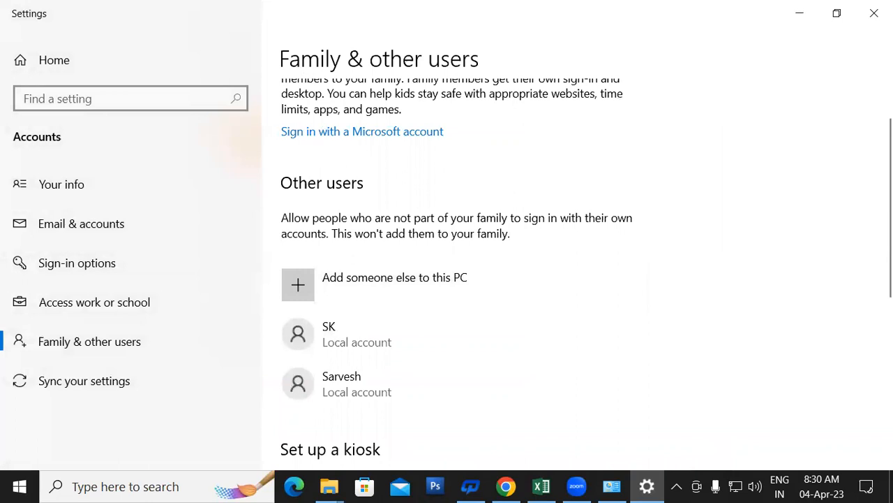
Close Settings once SK is listed under Other users, then close Manage Accounts.
click(875, 13)
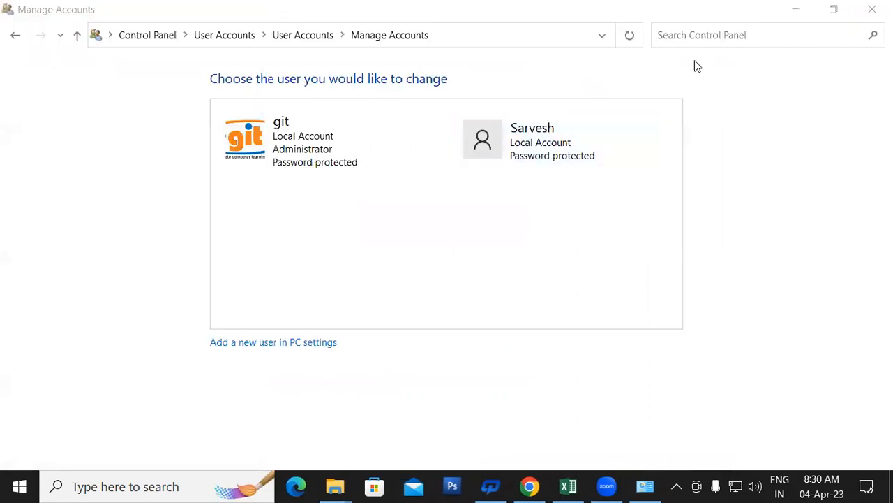
key(alt+F4)
right_click(579, 99)
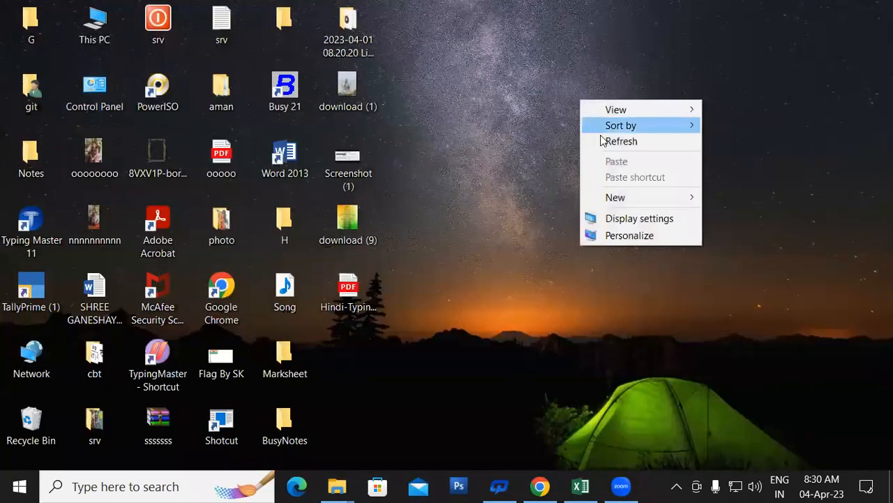
right_click(613, 138)
click(636, 180)
right_click(620, 146)
click(638, 187)
right_click(621, 146)
click(646, 189)
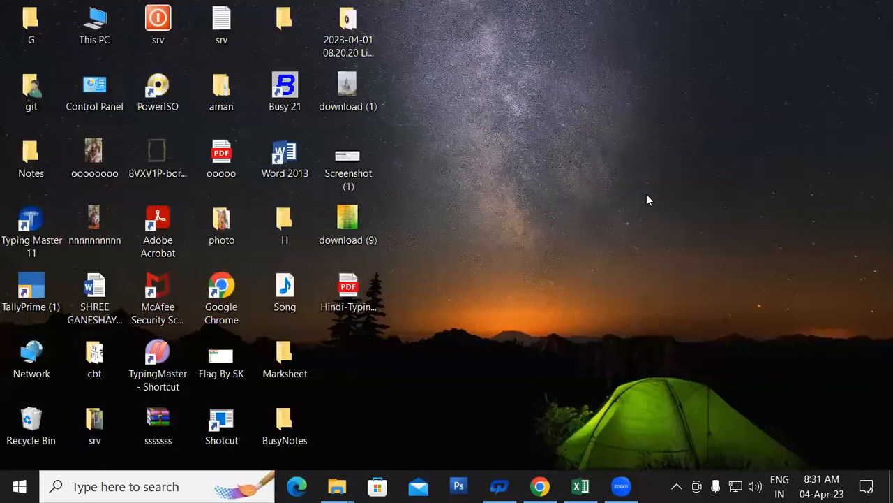
key(super+l)
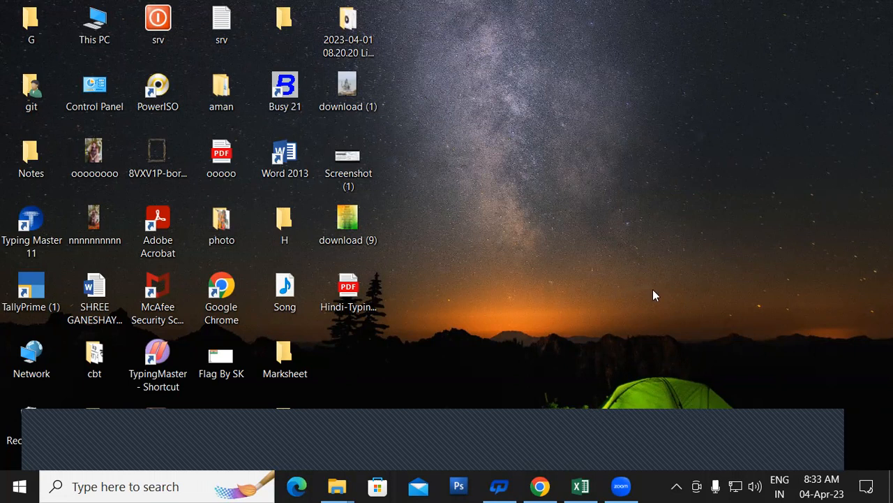
right_click(628, 70)
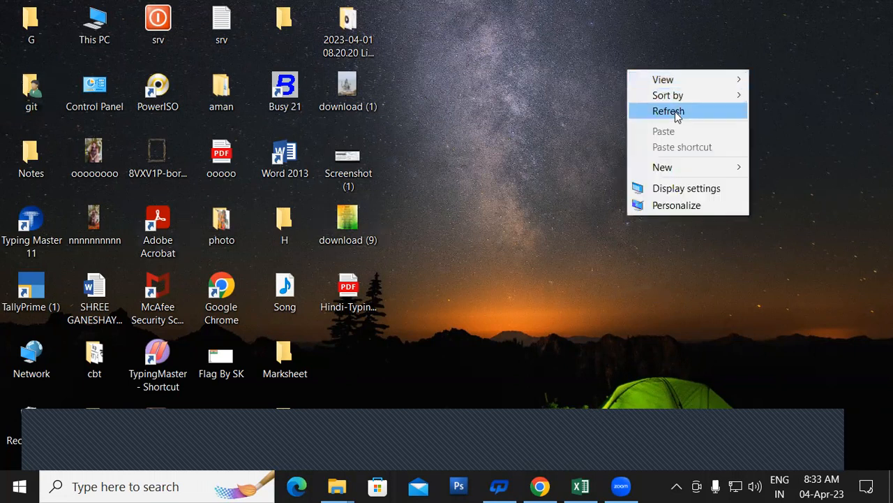
click(675, 111)
right_click(674, 111)
click(705, 159)
right_click(602, 117)
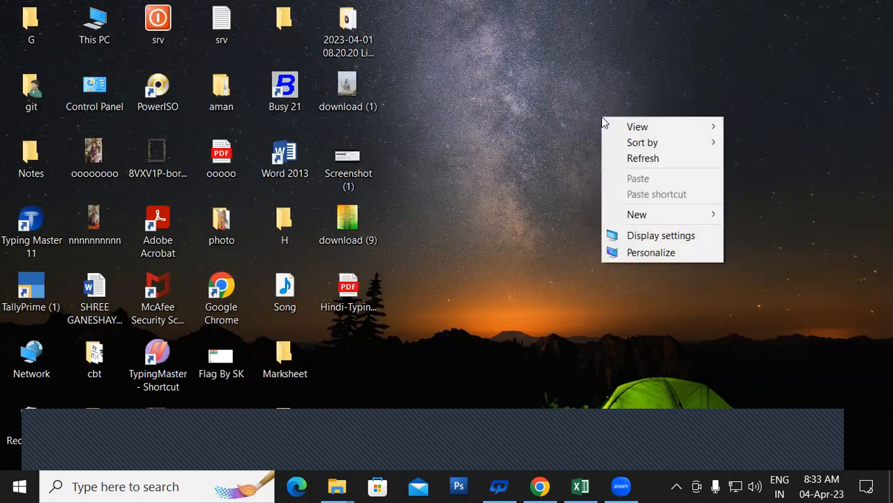
click(629, 159)
right_click(628, 160)
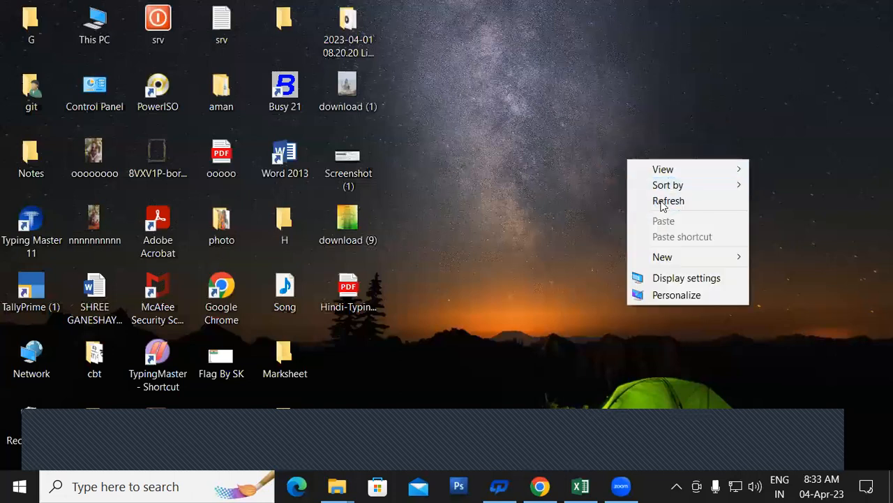
click(662, 202)
right_click(620, 143)
click(628, 181)
right_click(605, 114)
click(626, 155)
right_click(628, 155)
click(656, 196)
right_click(580, 117)
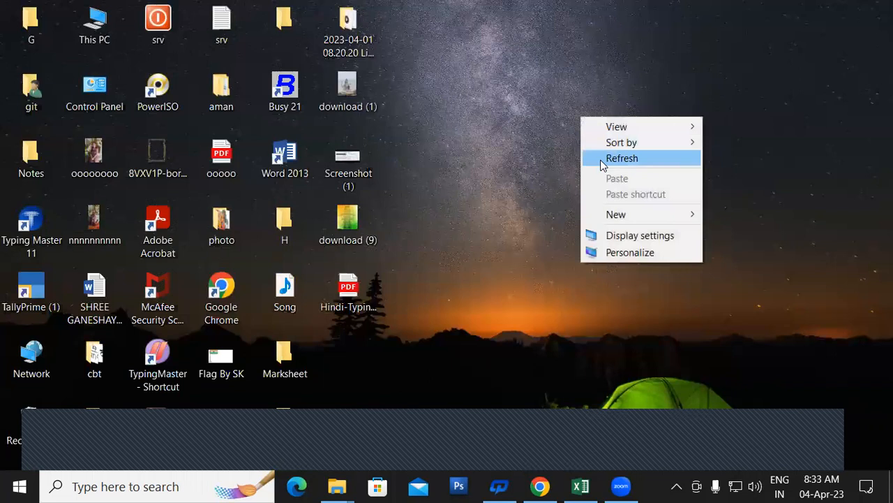
click(601, 160)
right_click(601, 160)
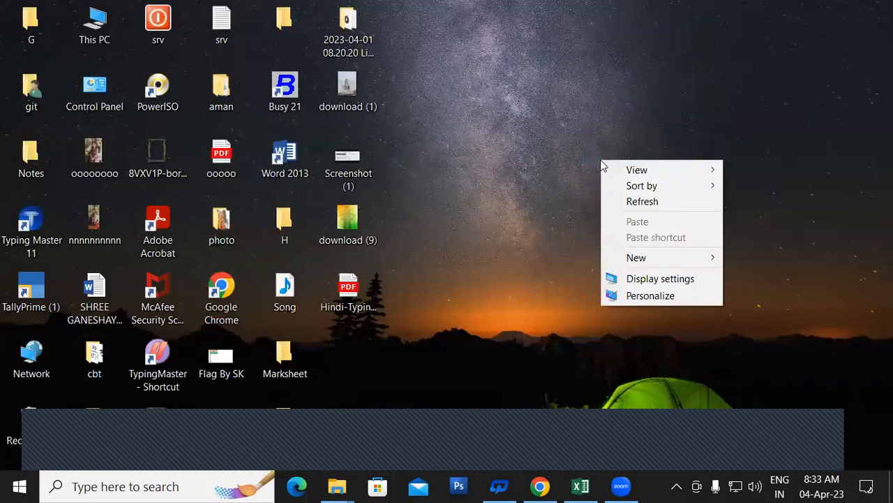
right_click(577, 130)
click(601, 174)
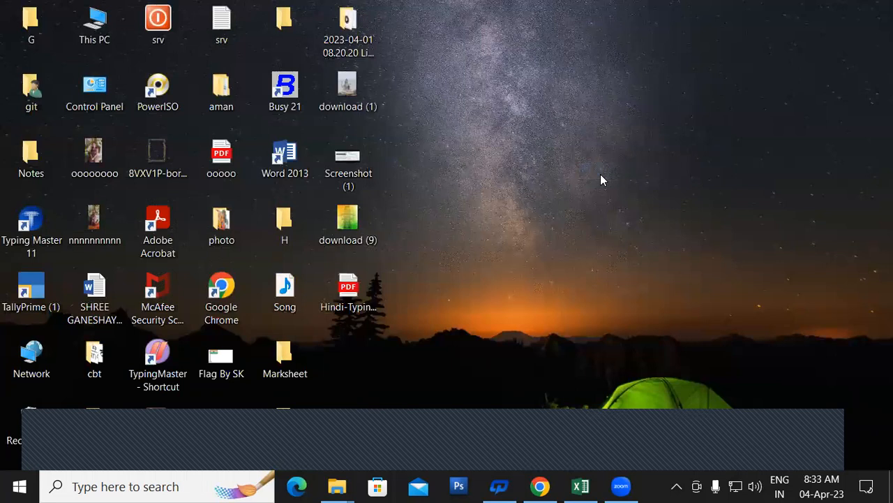
right_click(725, 6)
click(757, 49)
right_click(675, 59)
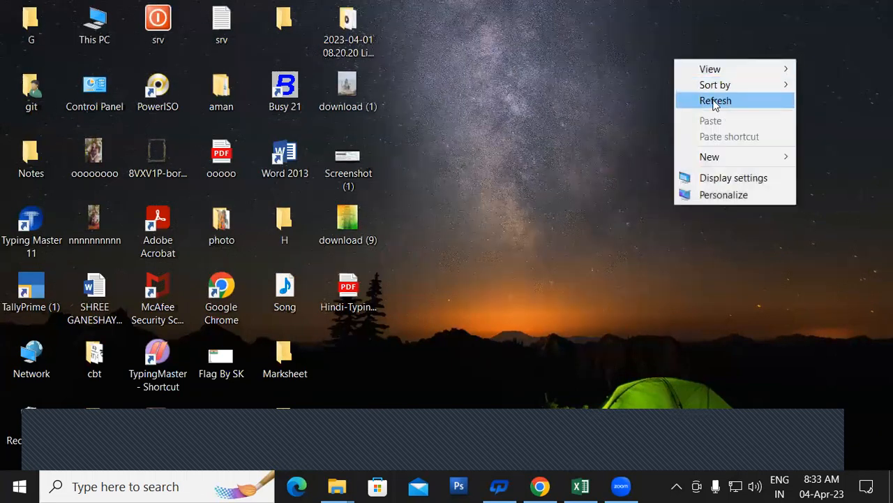
click(713, 101)
right_click(661, 53)
click(708, 99)
right_click(534, 25)
click(573, 64)
right_click(573, 64)
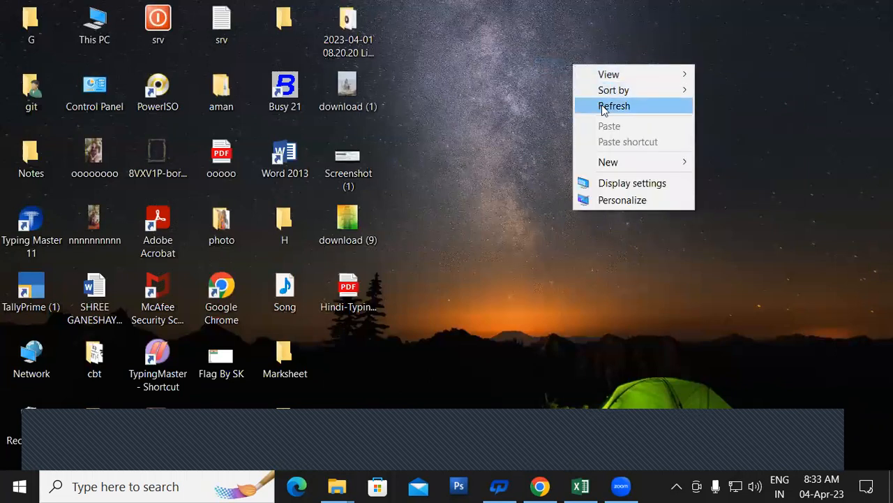
click(604, 105)
right_click(604, 110)
click(645, 151)
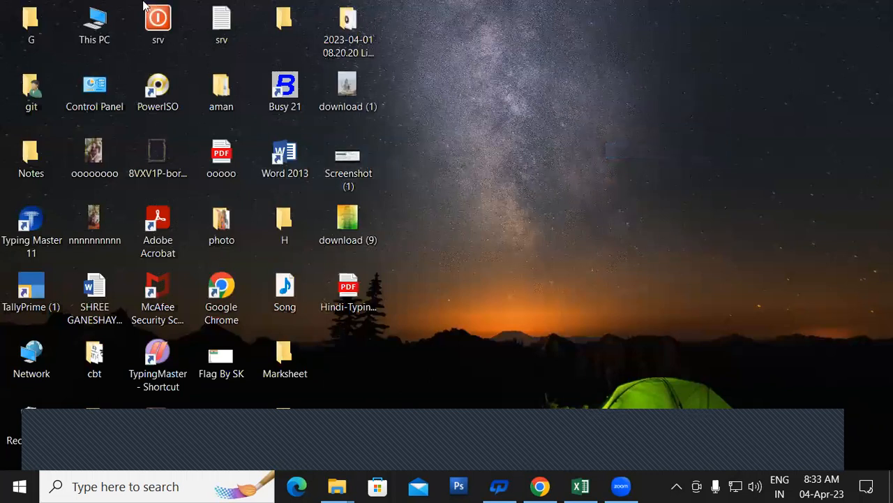
In Control Panel, go through User Accounts to Manage another account and select the SK account.
double_click(93, 87)
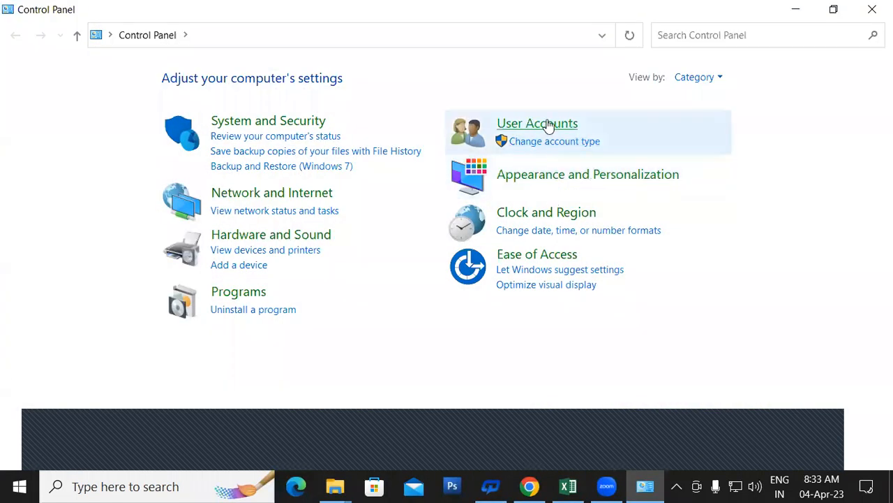
click(550, 126)
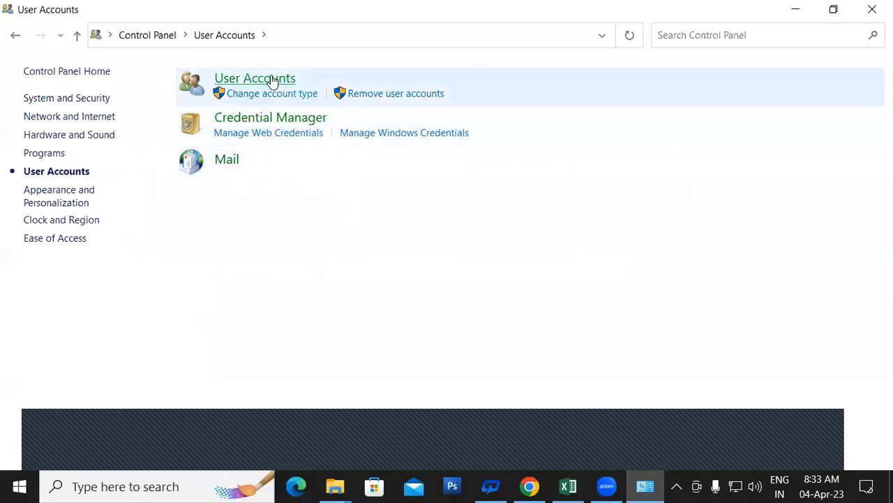
click(272, 81)
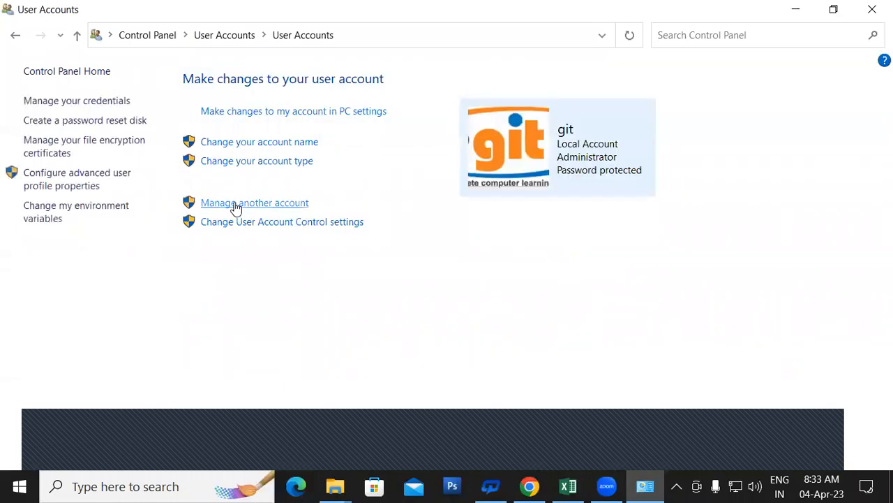
click(260, 205)
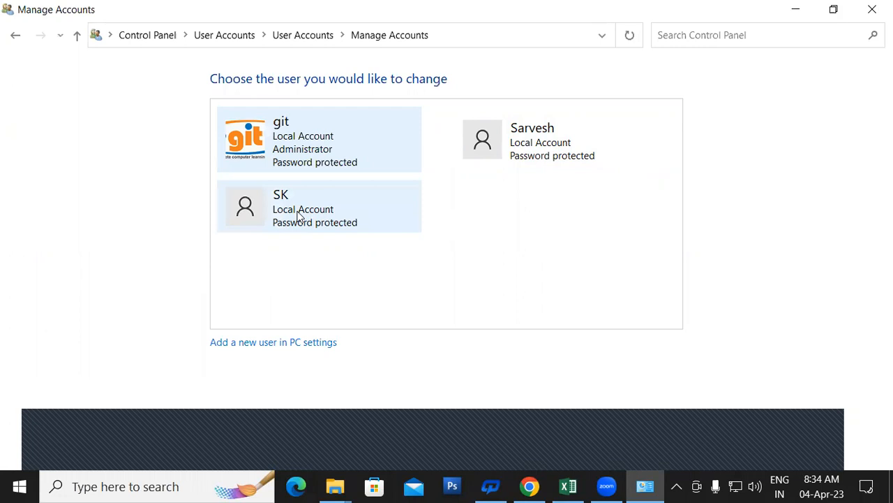
click(331, 213)
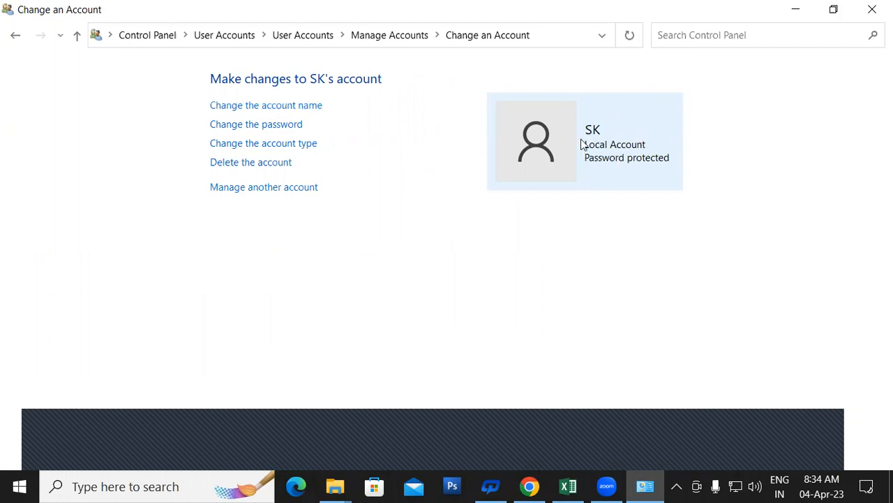
Change the SK account's name to SKK using Change the account name.
click(245, 106)
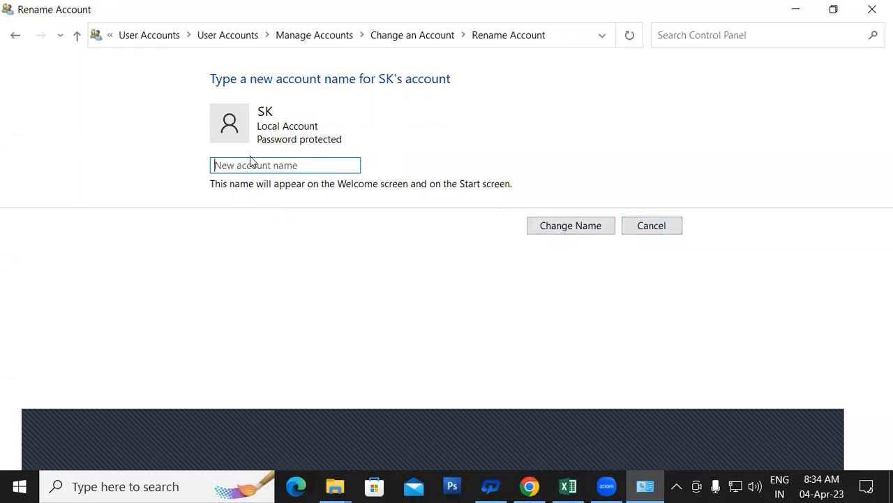
text(SKK)
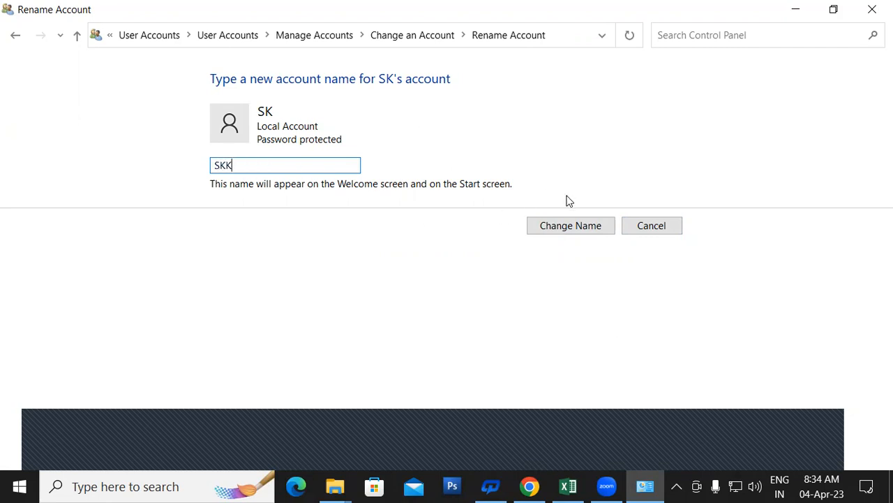
click(598, 229)
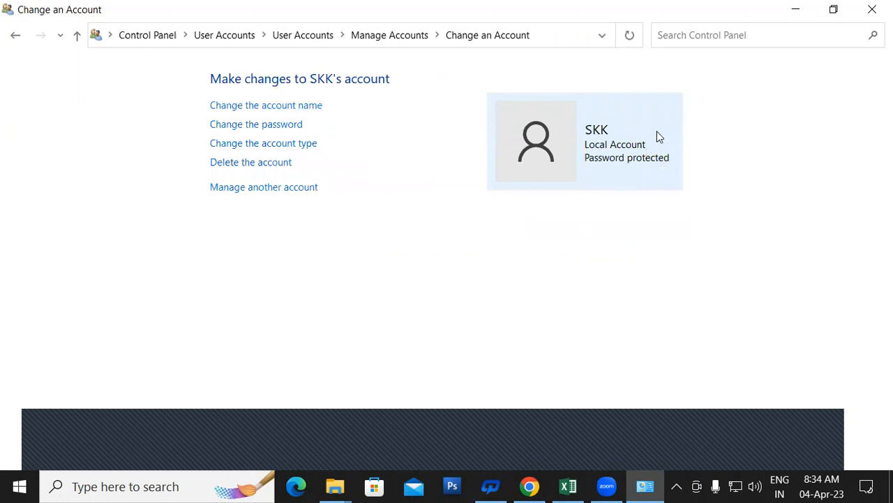
click(256, 126)
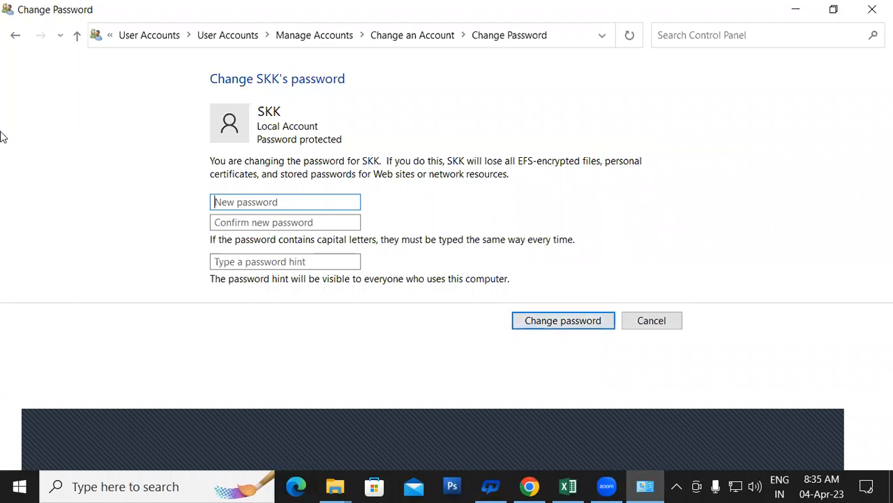
click(648, 319)
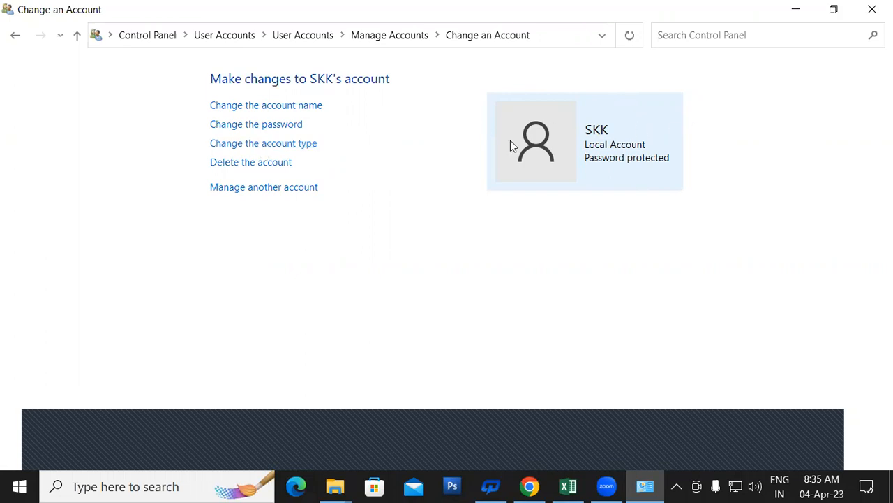
click(256, 145)
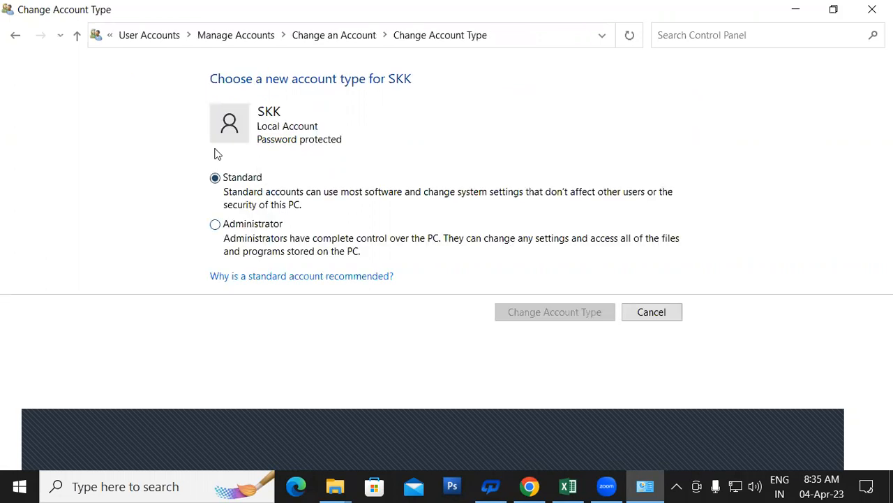
click(215, 224)
click(215, 178)
click(656, 311)
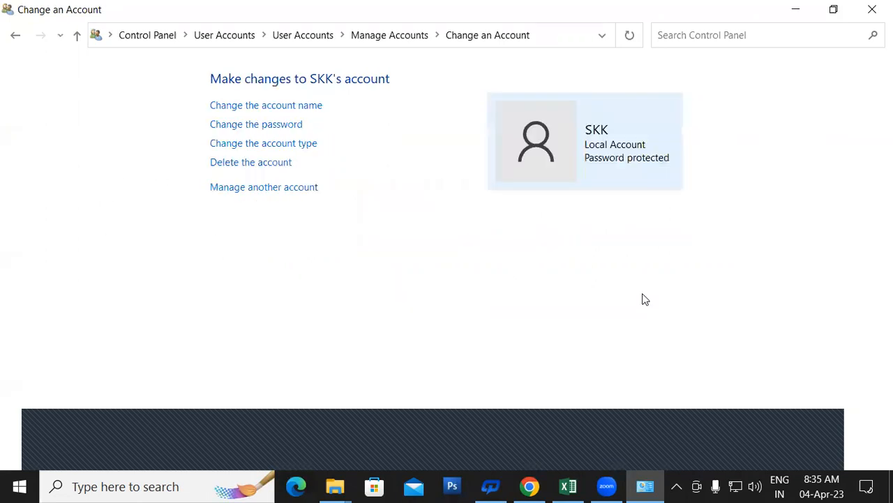
Delete the SKK account along with its files, accept the sign-in warning, and close Control Panel.
click(255, 163)
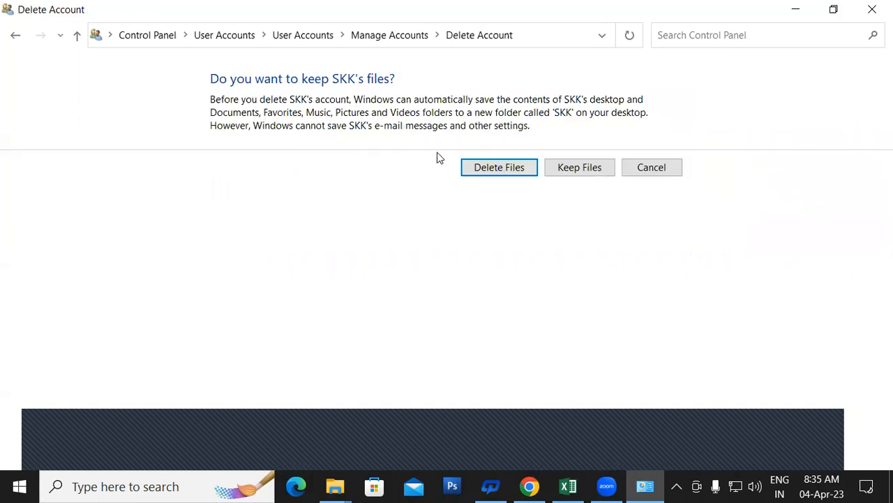
click(507, 172)
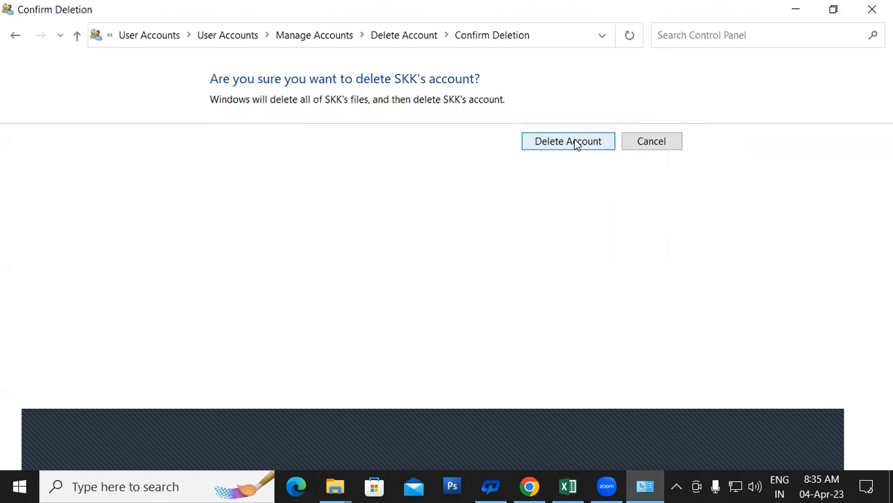
click(576, 143)
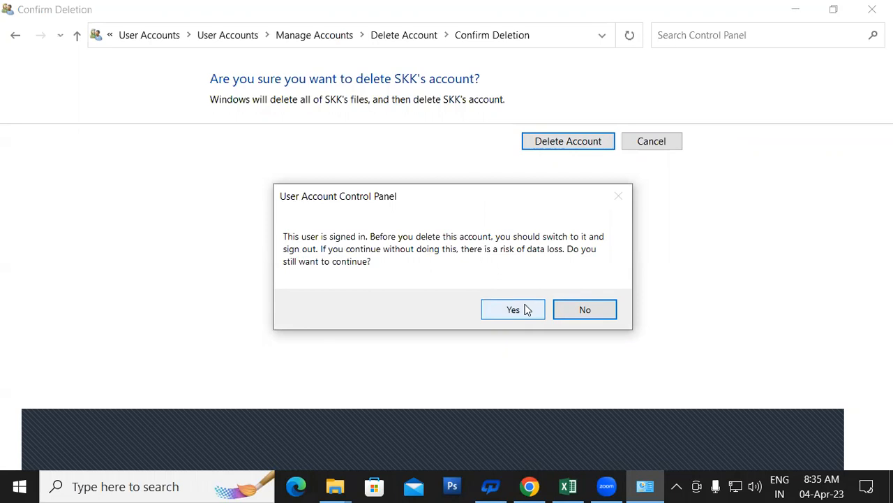
click(525, 310)
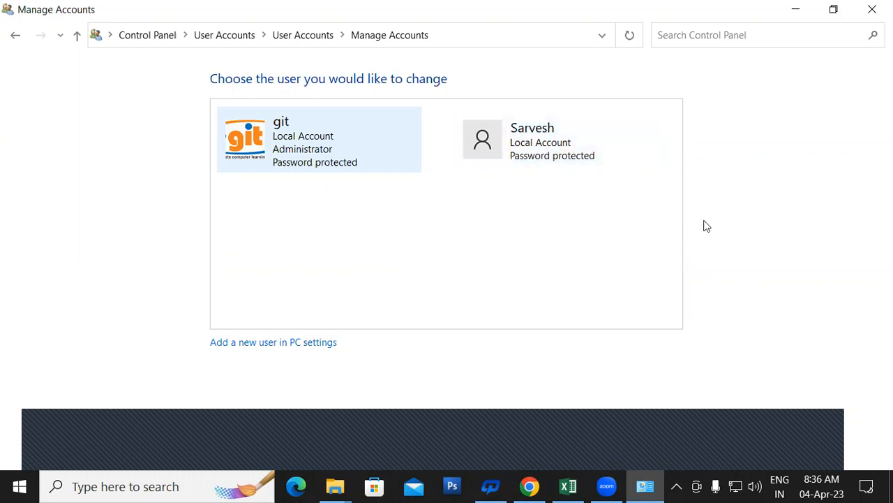
click(872, 9)
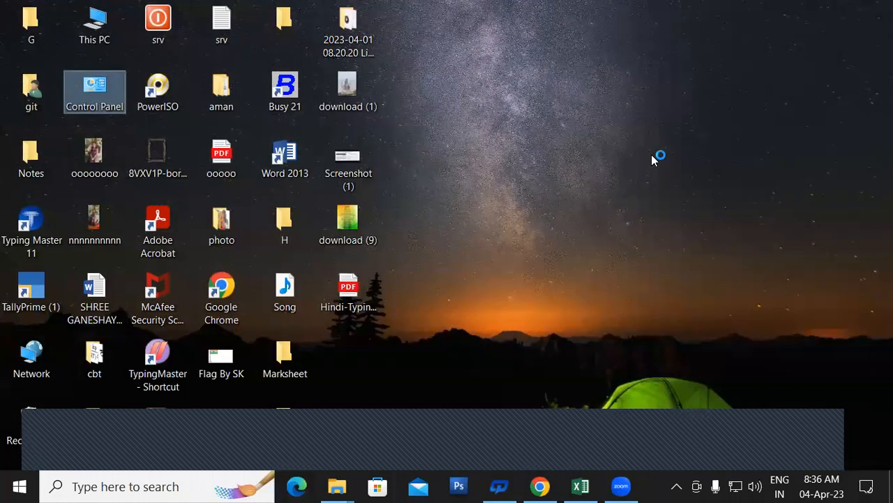
key(super+l)
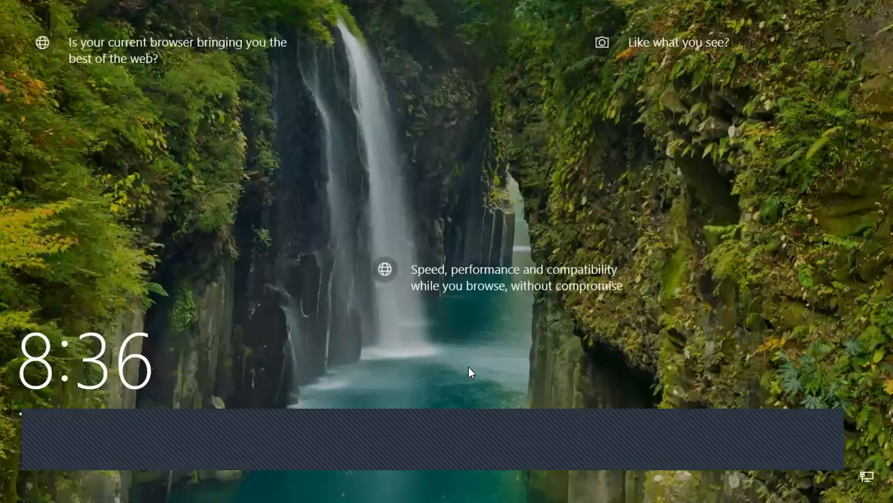